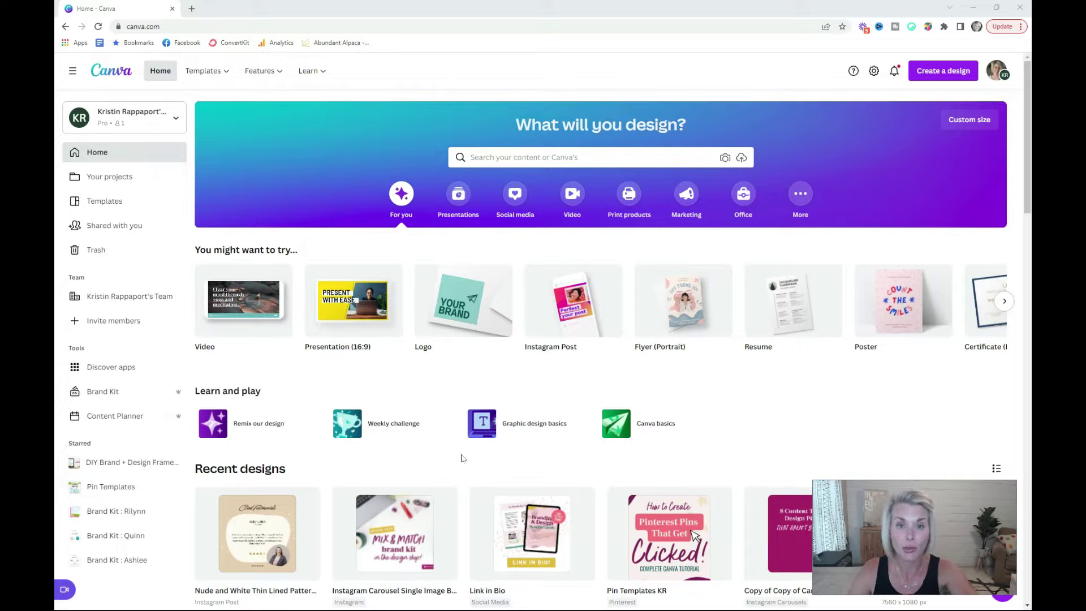
- Open the Your projects page from the sidebar
scroll(509, 442, down, 9)
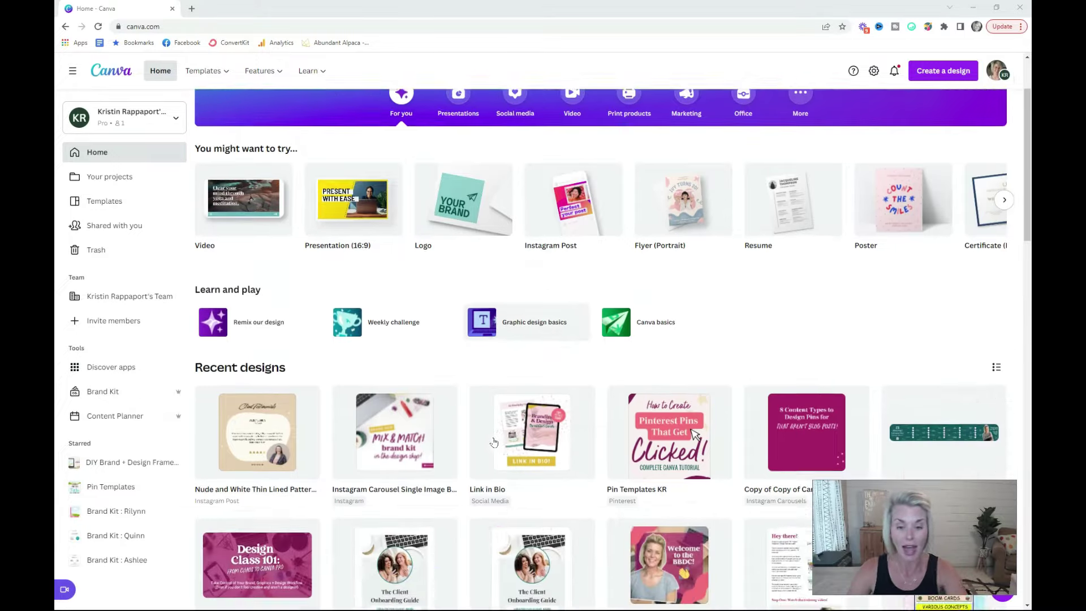
scroll(495, 442, down, 11)
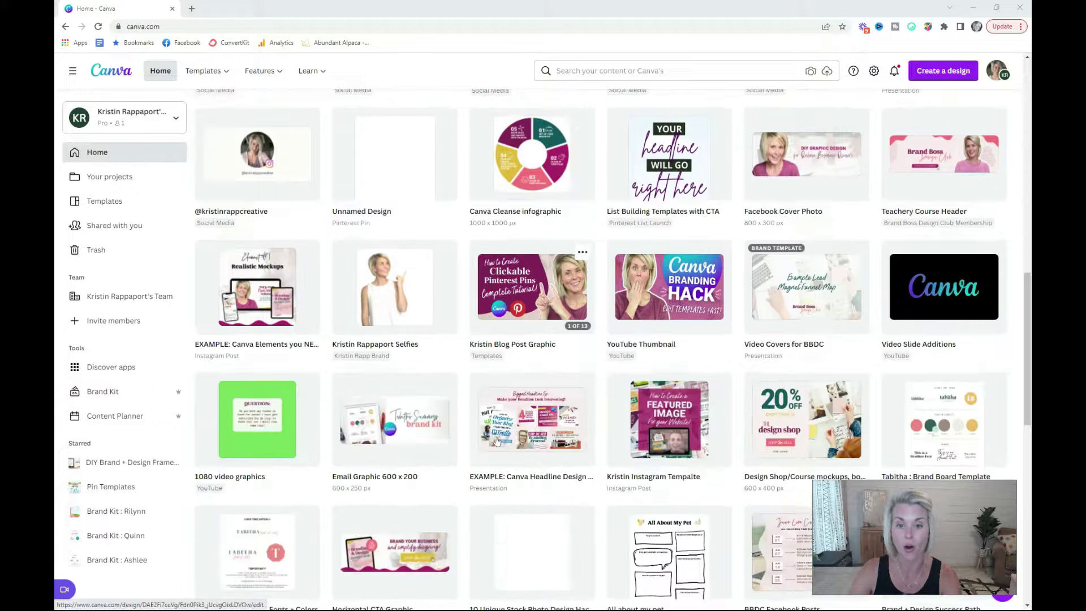
scroll(601, 468, up, 20)
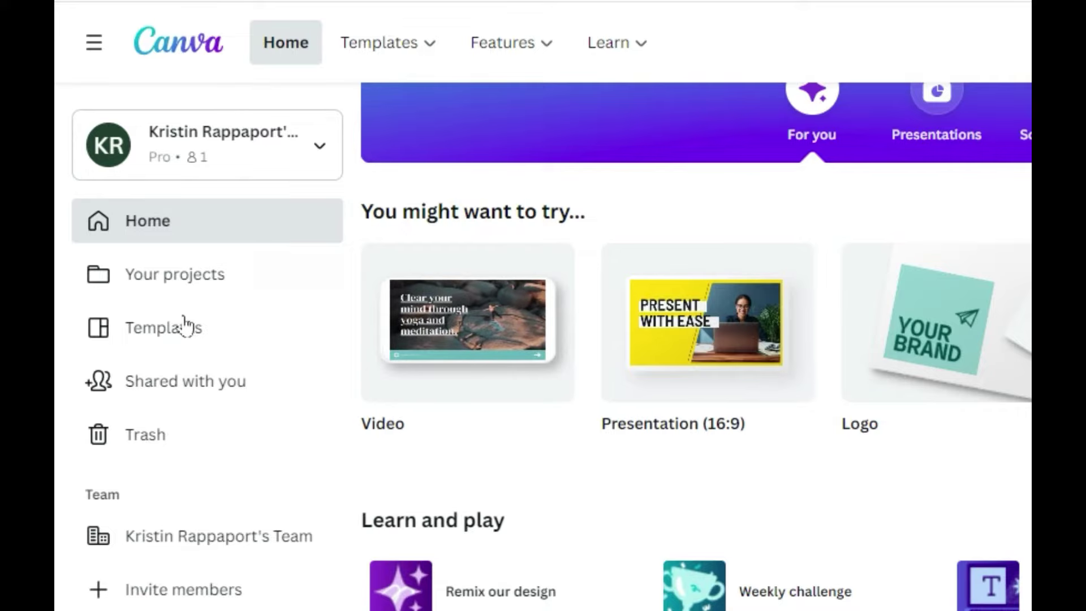
click(192, 292)
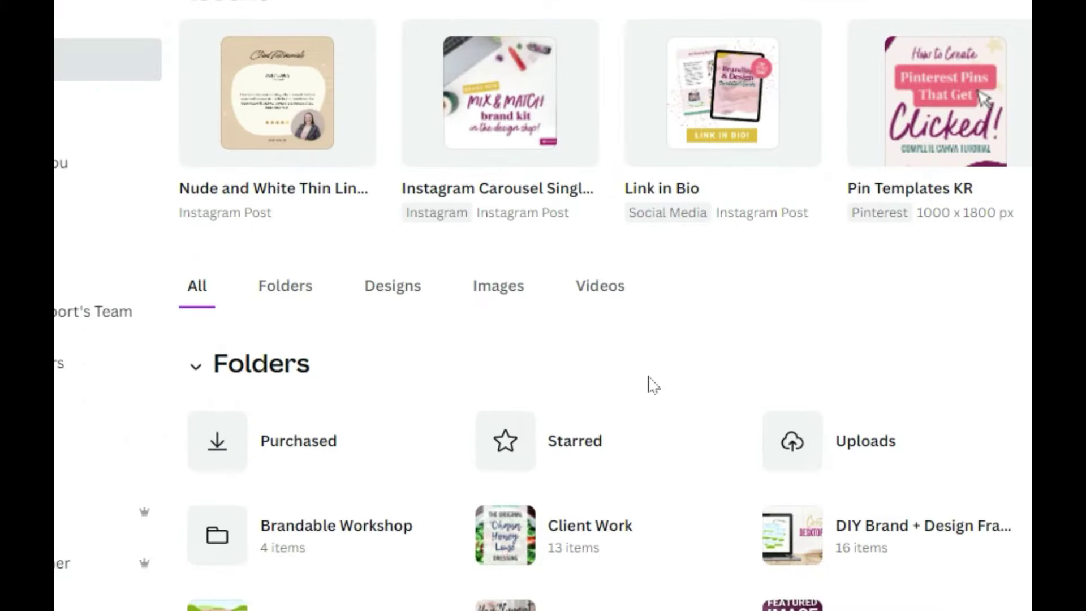
- Browse the Folders, Designs, Images and Videos tabs of the projects list
click(293, 300)
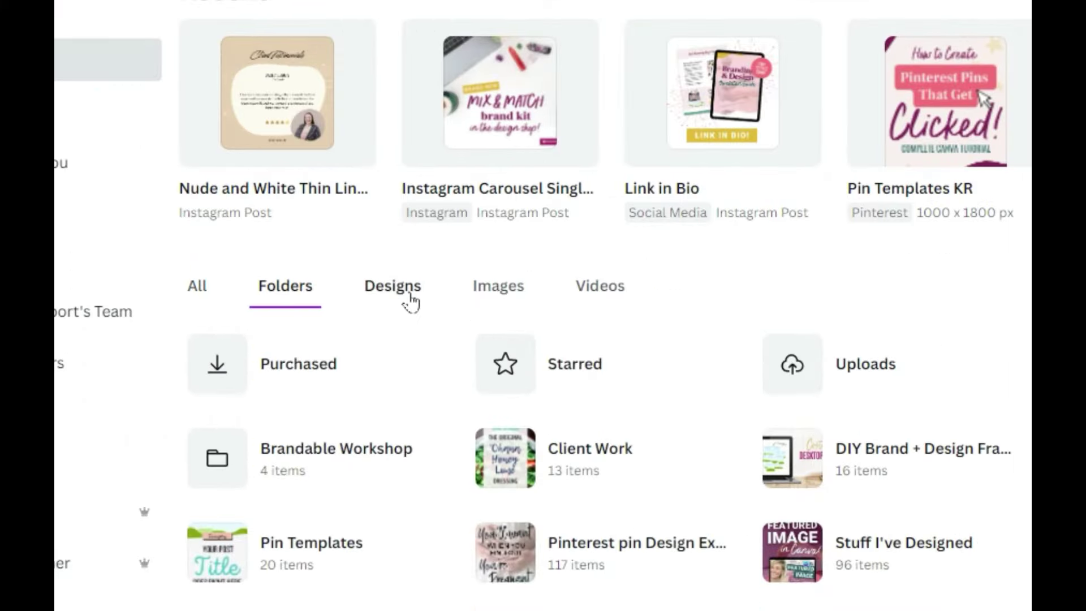
click(408, 298)
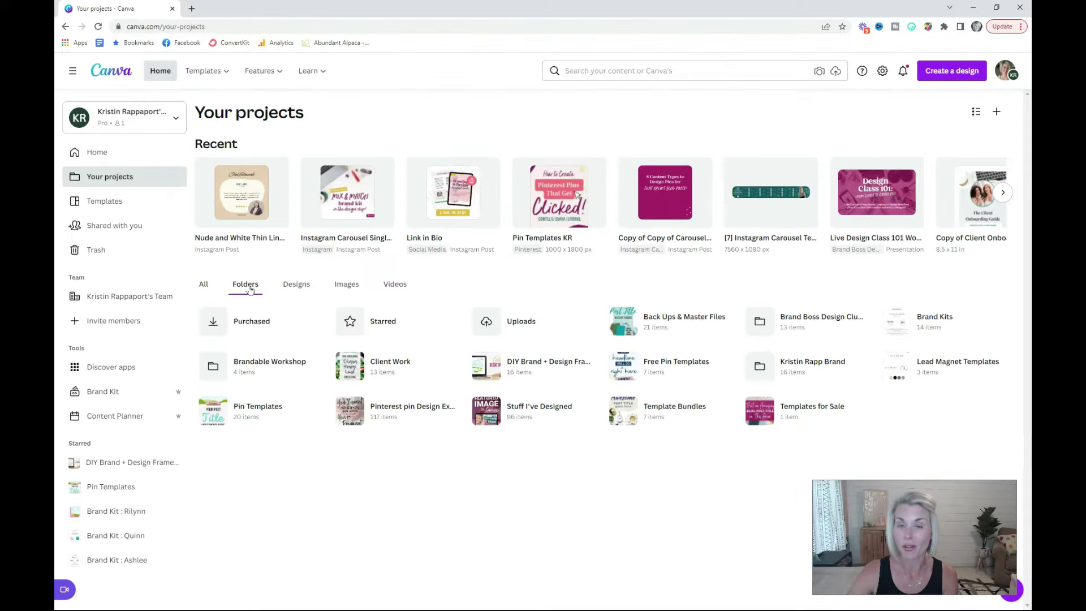
click(294, 287)
click(346, 287)
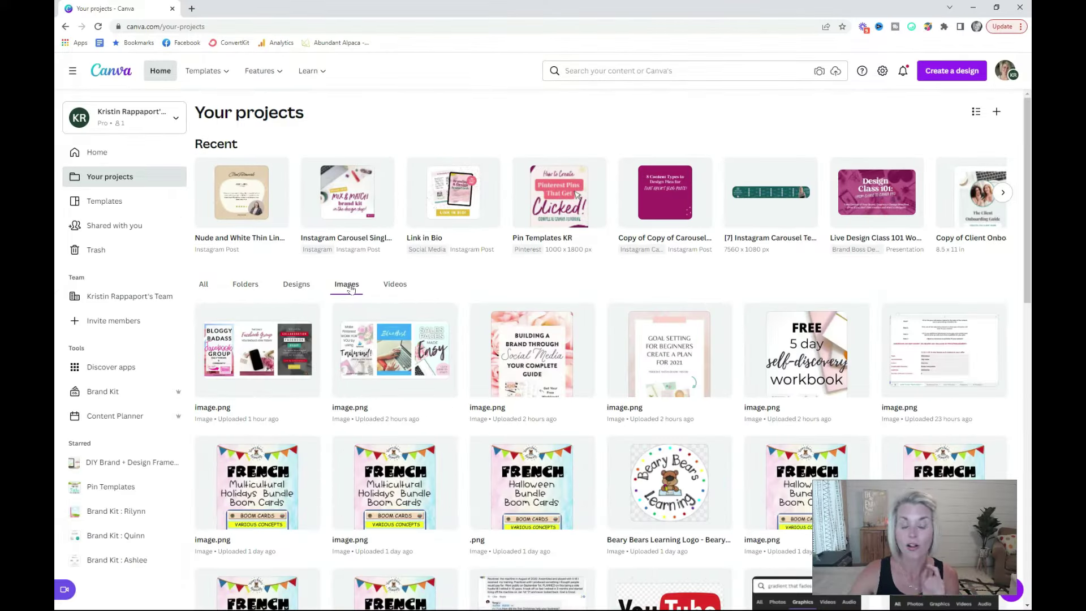
click(400, 290)
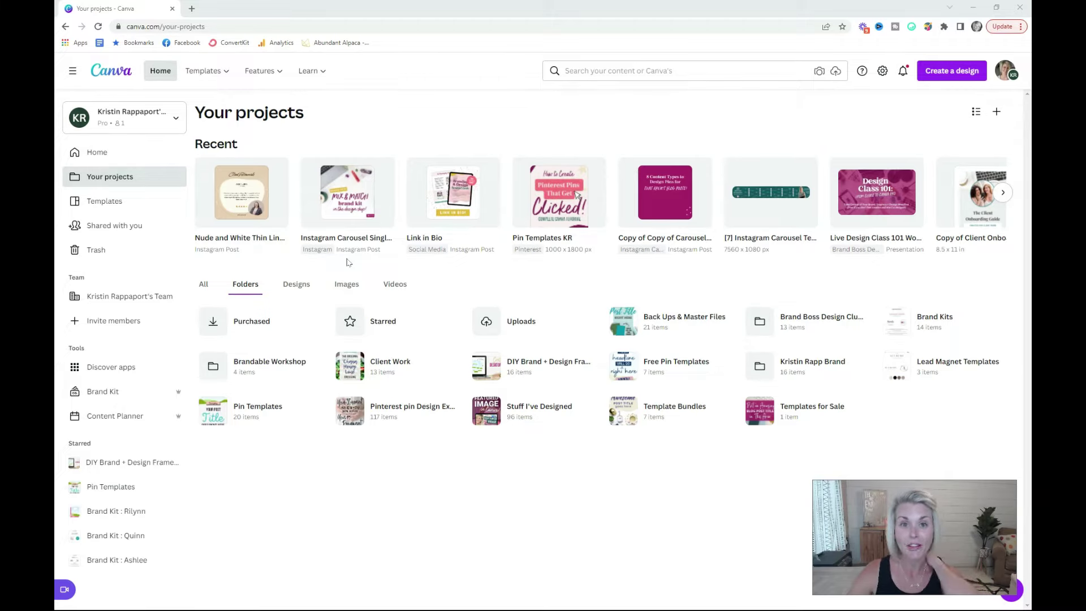
- In Brand Kit, start a new brand colour and discard it, keeping the ten colours
click(142, 398)
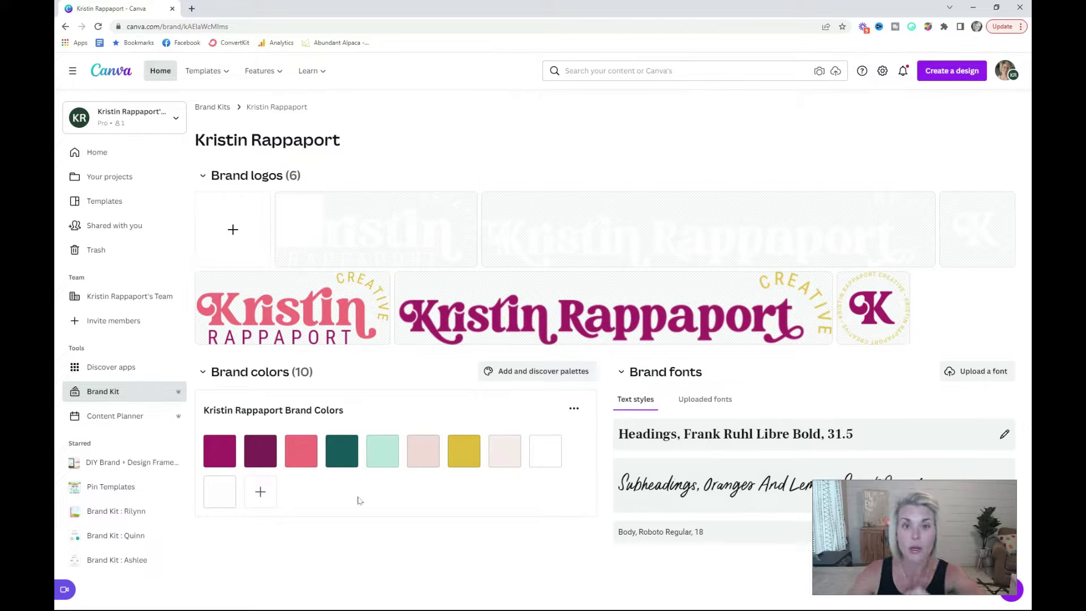
click(259, 492)
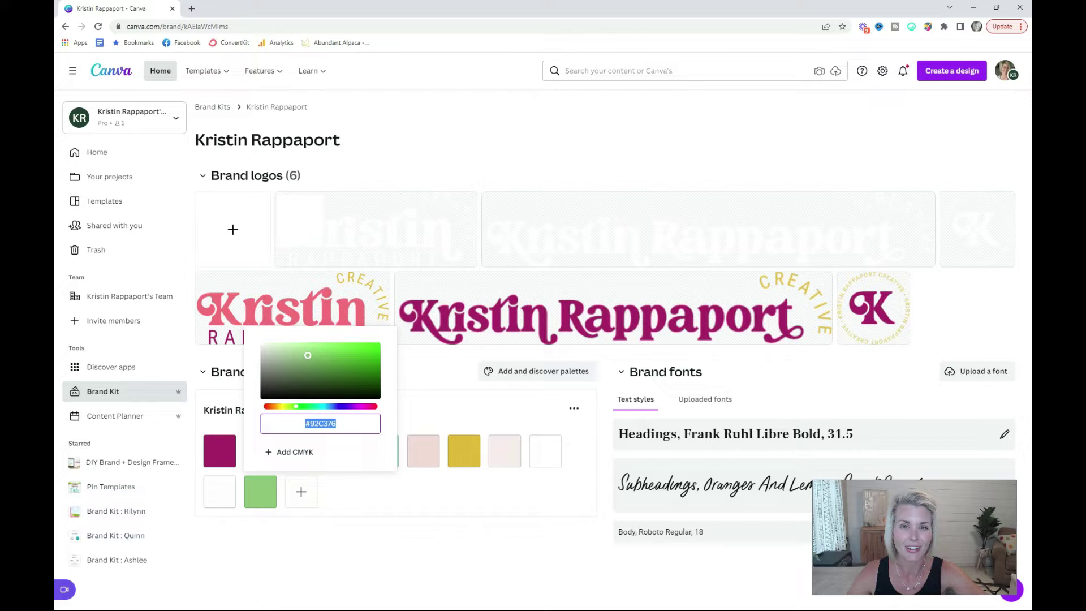
key(Escape)
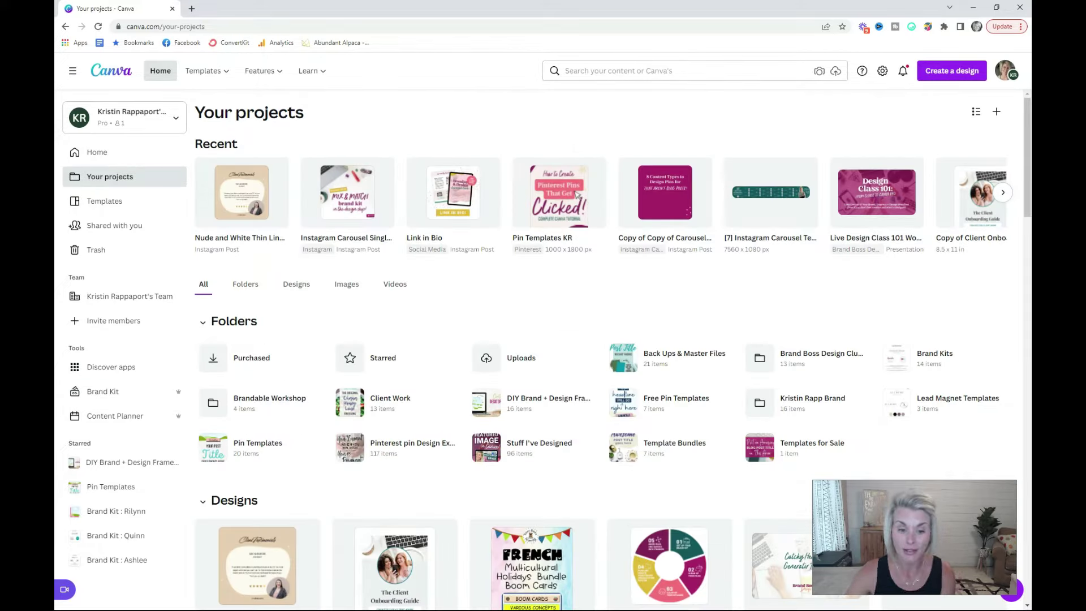
- Filter Your projects to Designs and scroll through the design thumbnail grid
scroll(902, 341, down, 9)
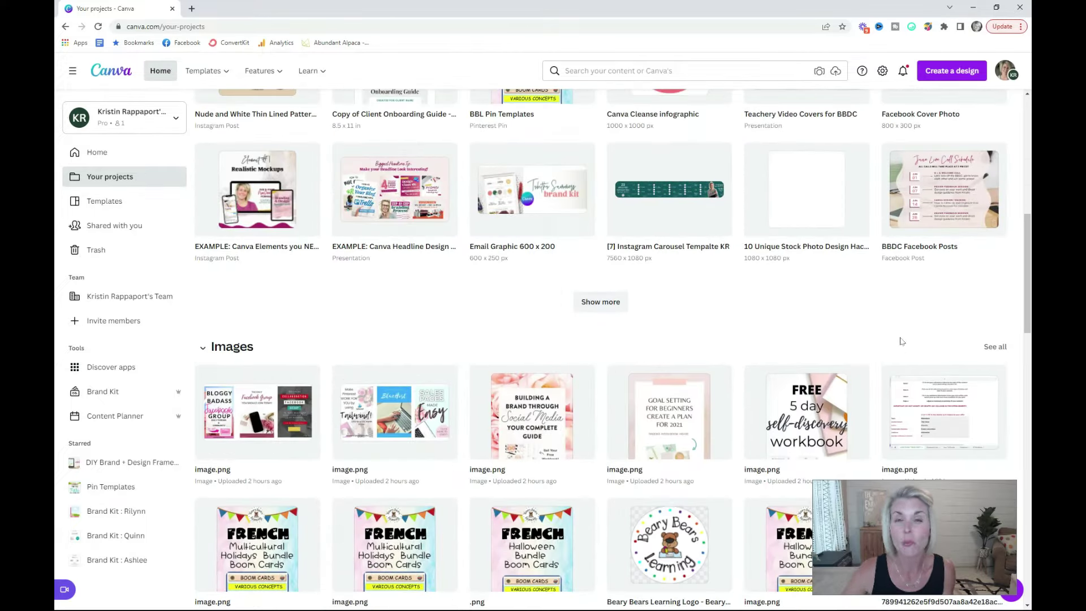
click(110, 183)
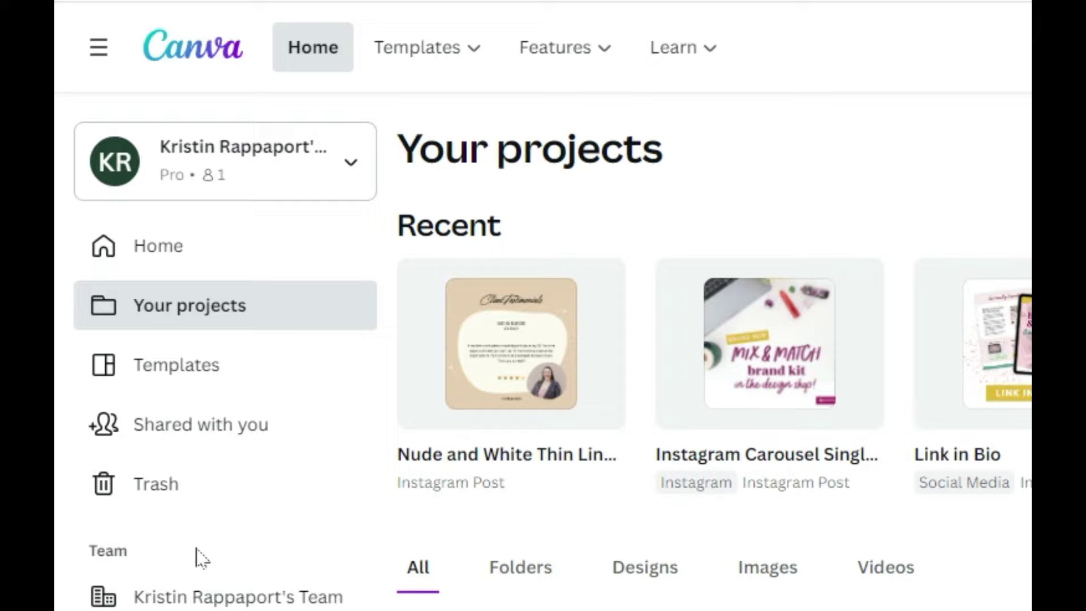
click(647, 569)
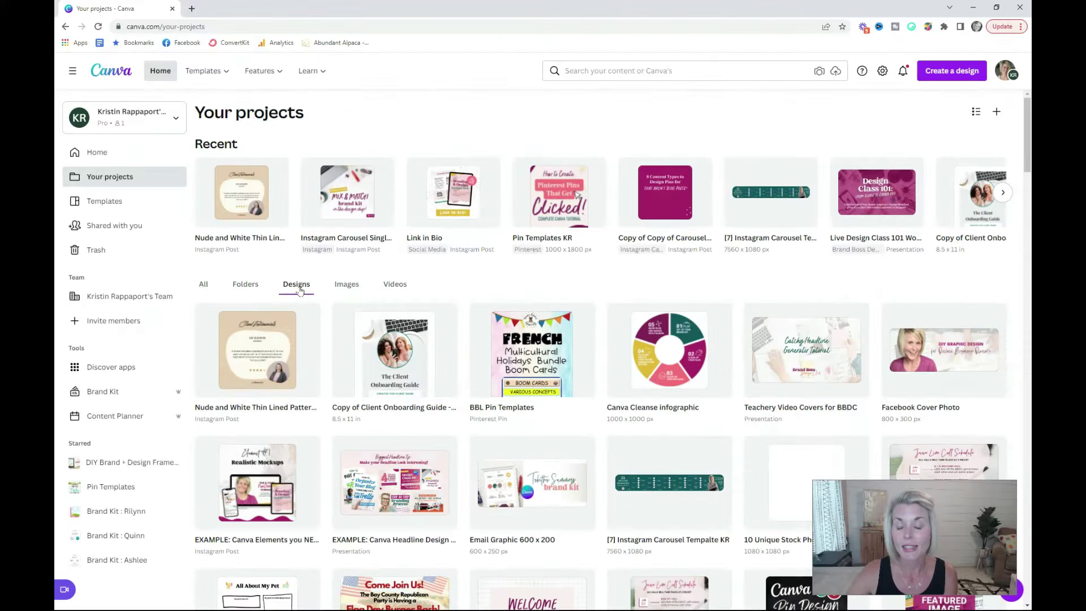
scroll(560, 384, down, 8)
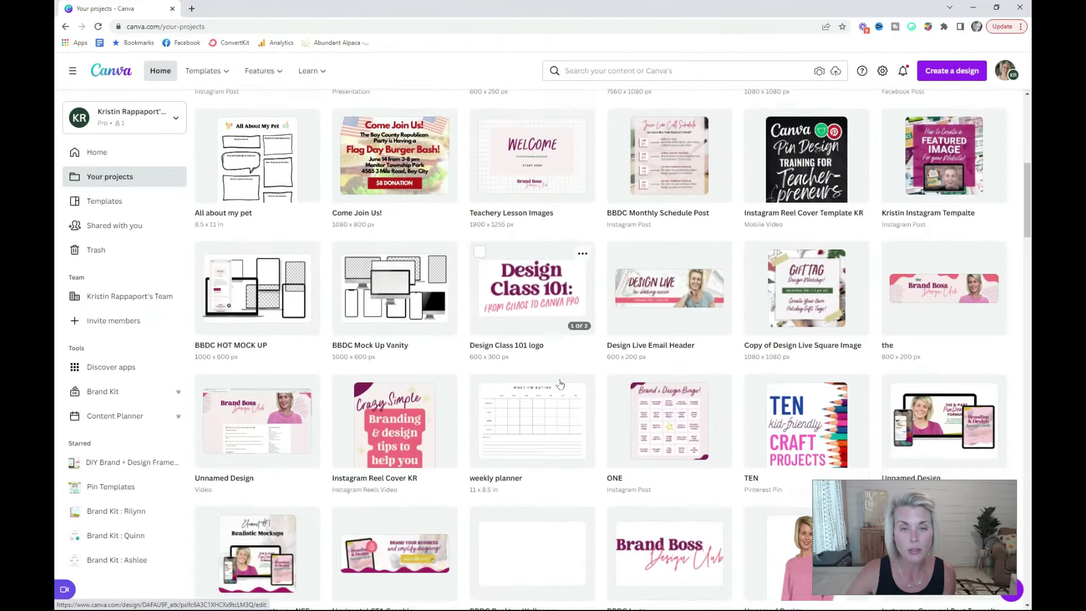
scroll(560, 384, down, 3)
scroll(560, 384, down, 4)
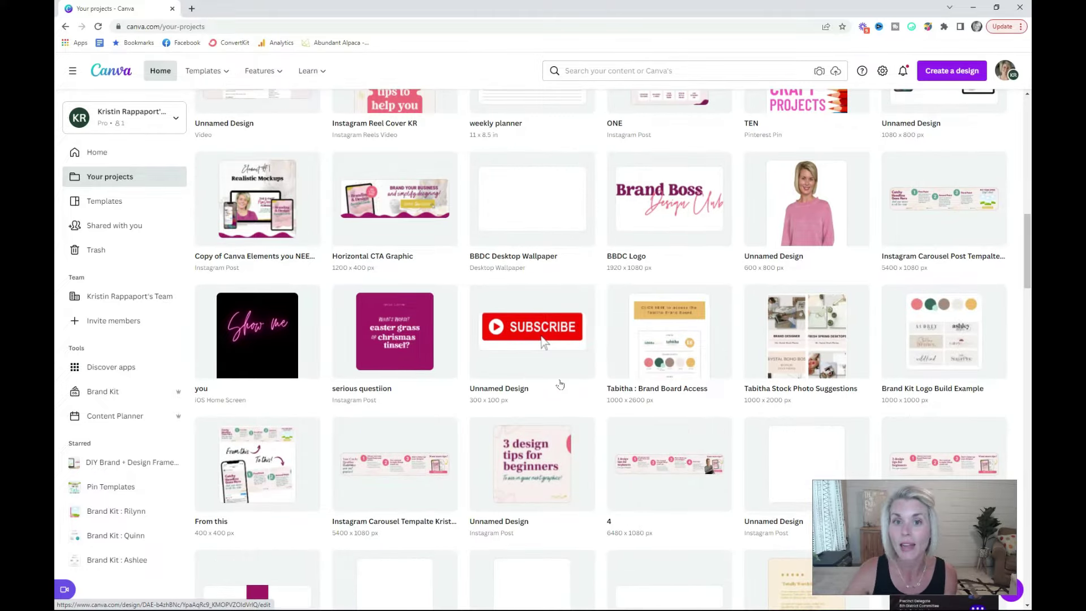
scroll(639, 264, up, 10)
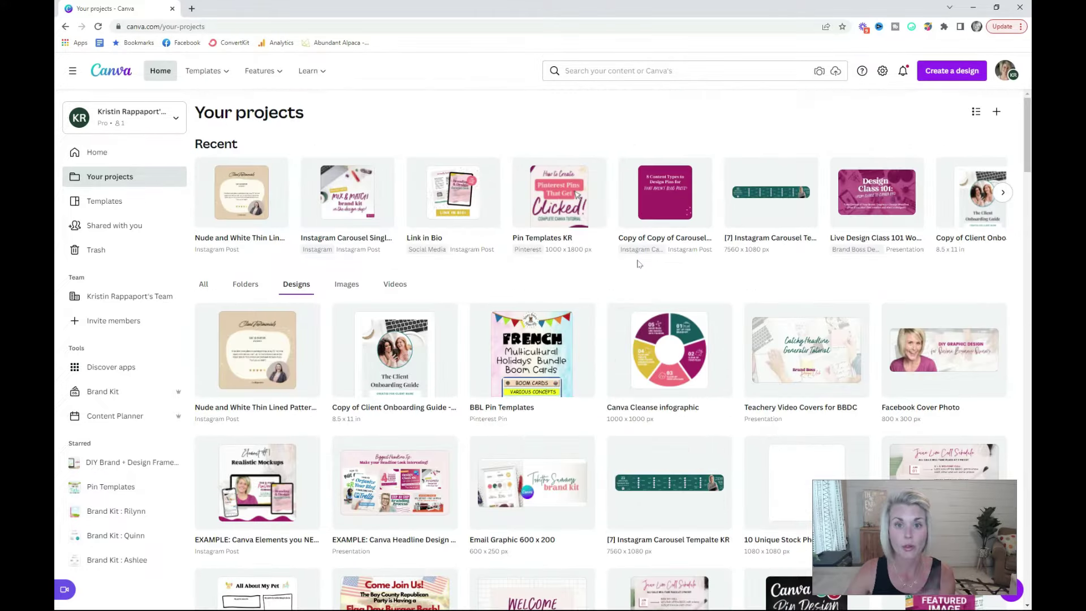
- Switch the designs to list view and open the We're happy you're here! design's options
click(977, 114)
scroll(489, 492, down, 15)
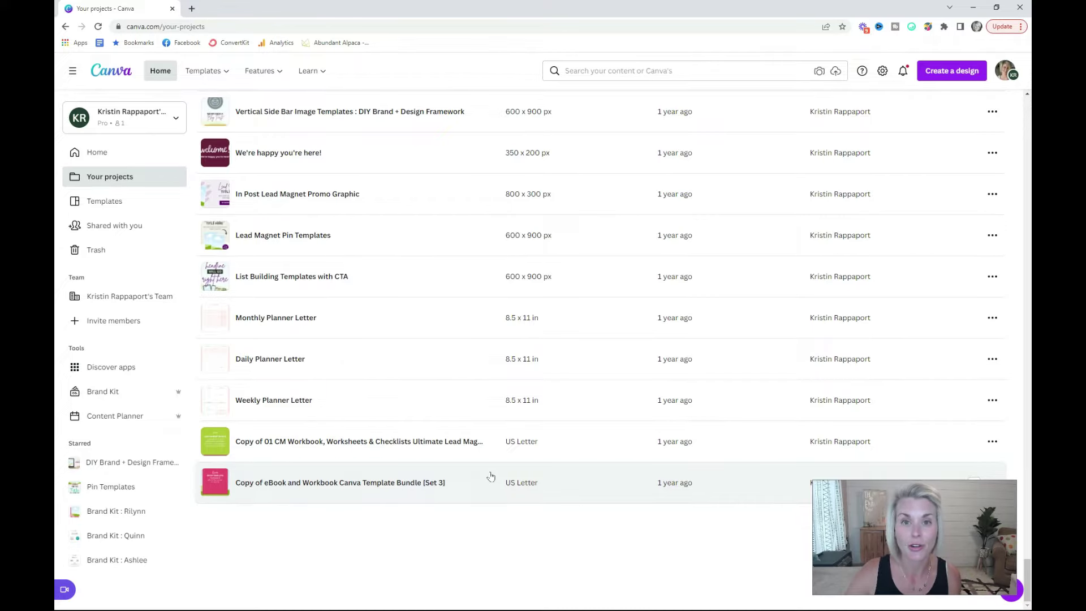
scroll(485, 474, up, 3)
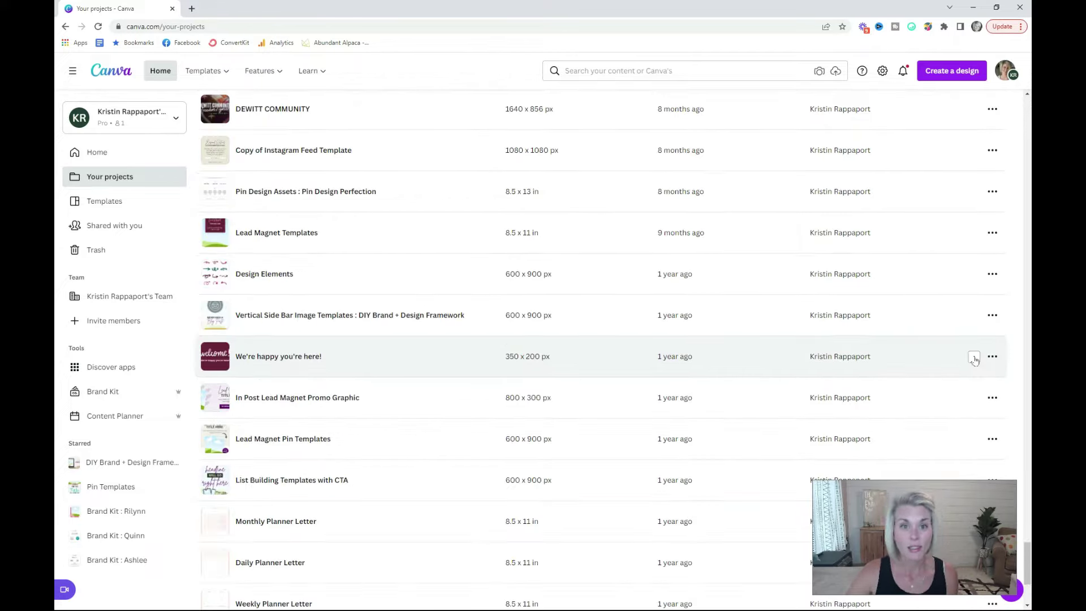
click(993, 357)
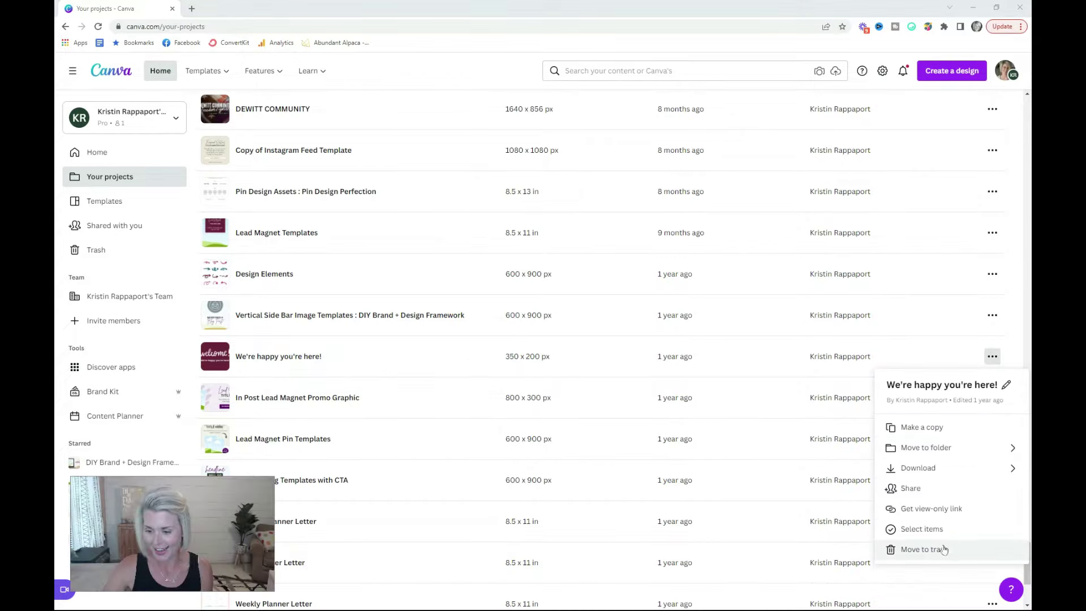
- Select Unnamed Design Instagram post, Copy of Sunny Pinterest Pin Templates and Before + After Makeover Template
scroll(975, 320, up, 6)
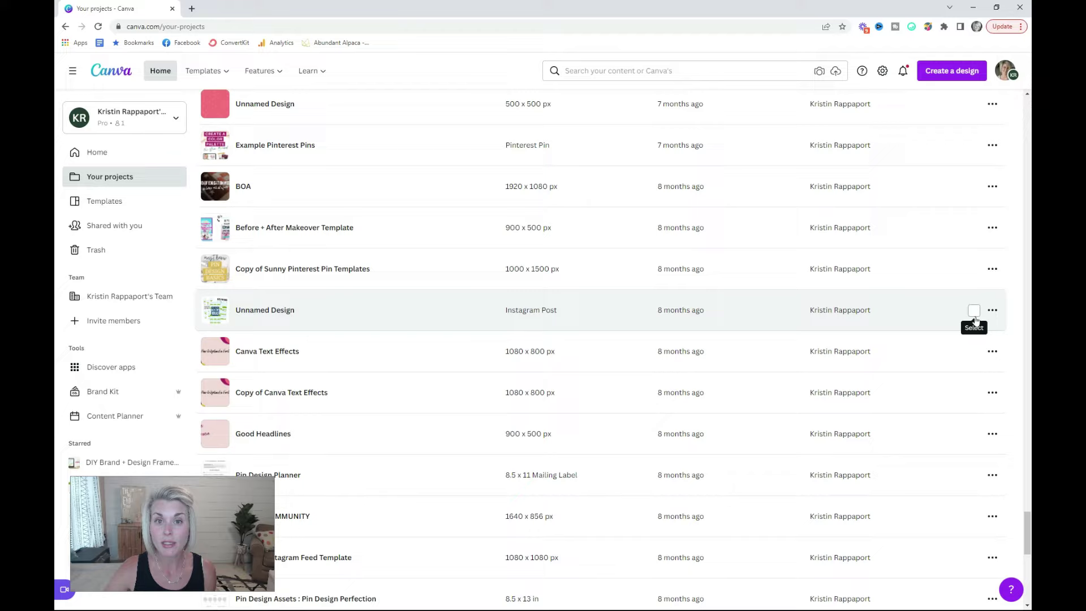
click(974, 311)
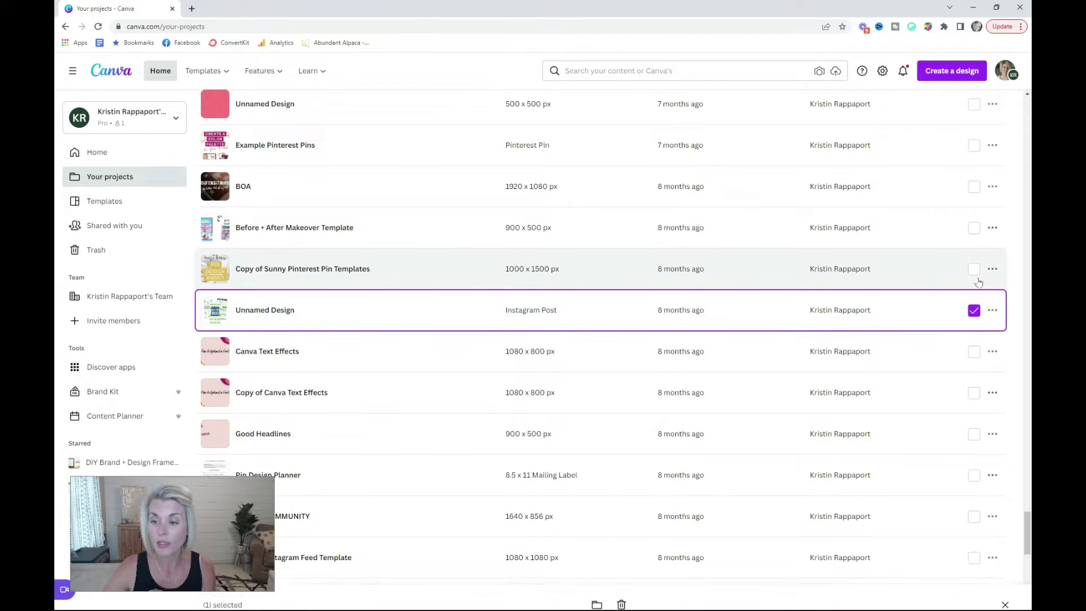
click(974, 269)
click(973, 228)
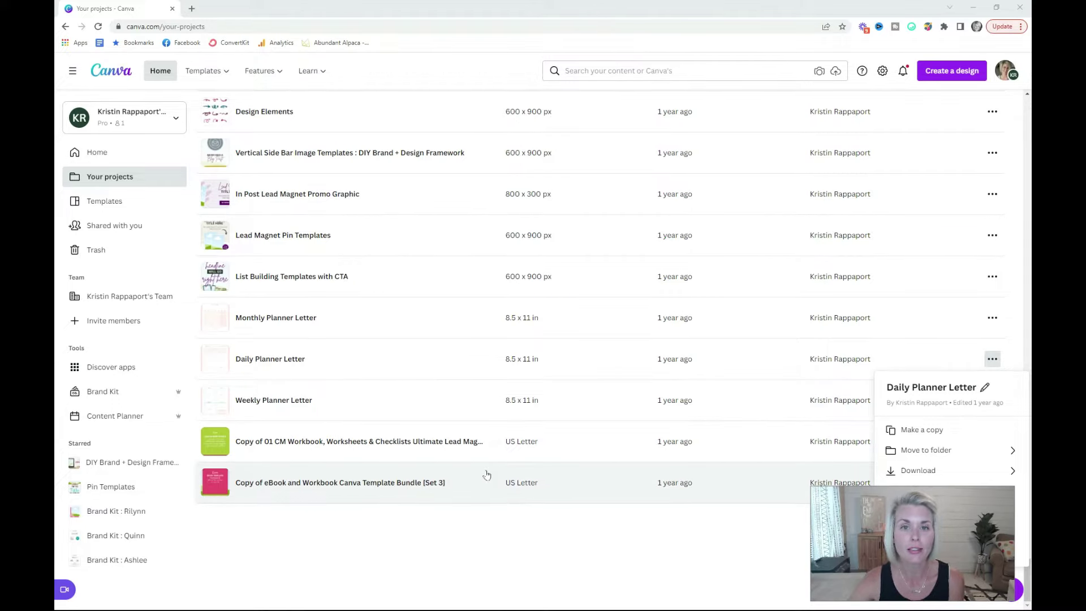
- Rename the 850 x 1080 Unnamed Design with a title ending 'with a Santa hat'
scroll(402, 448, up, 10)
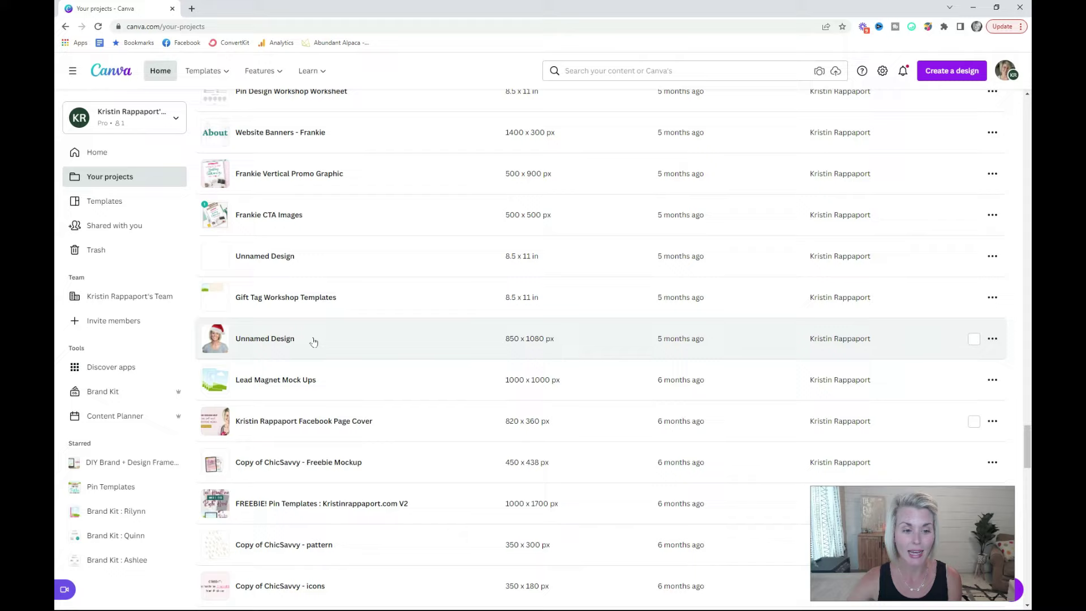
click(308, 338)
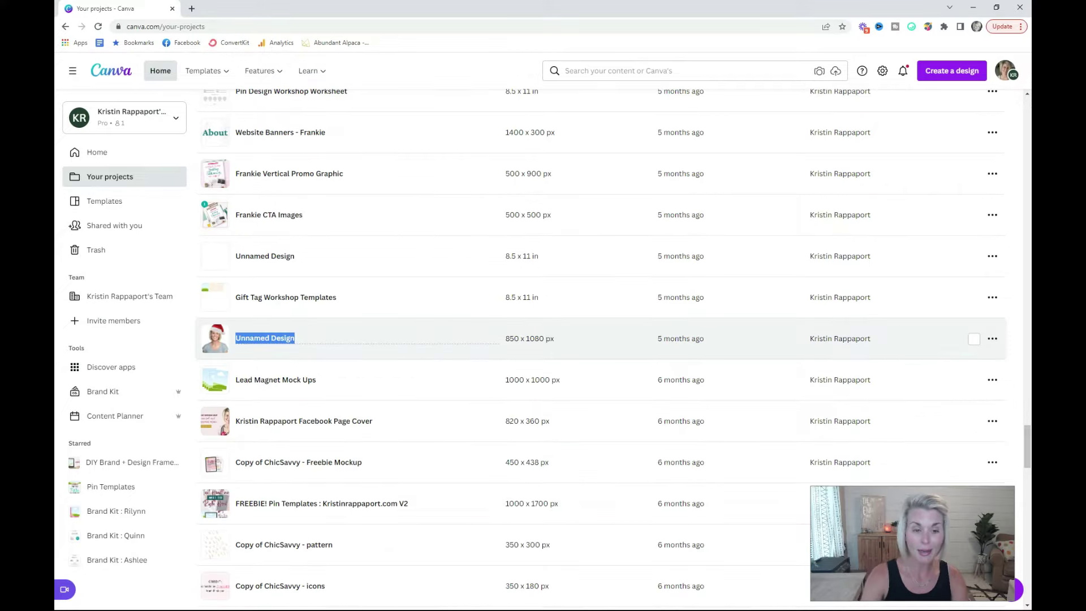
text(Kristin)
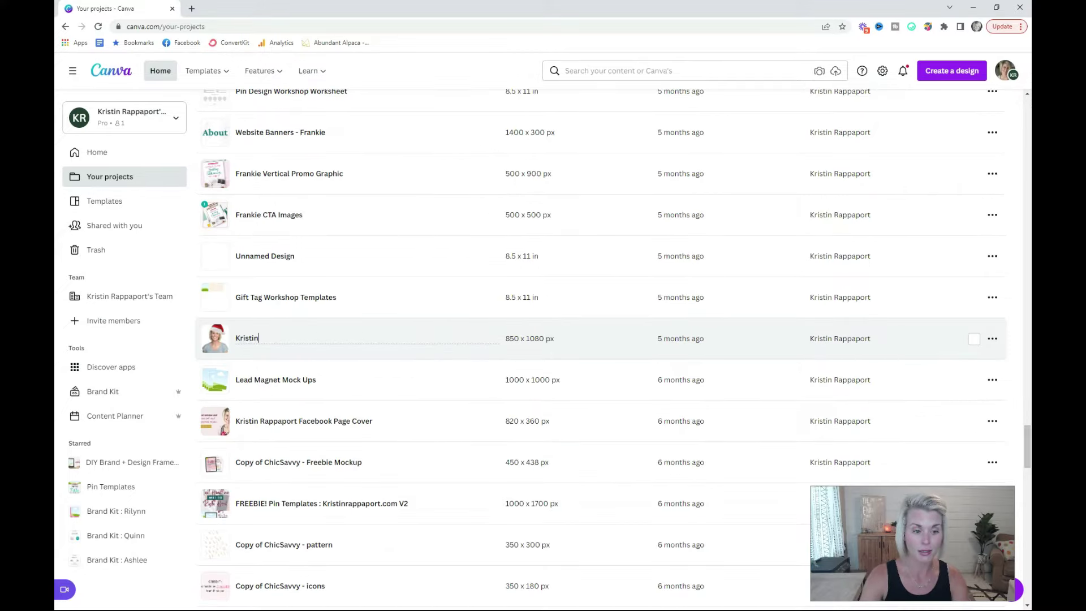
text(with a Santa)
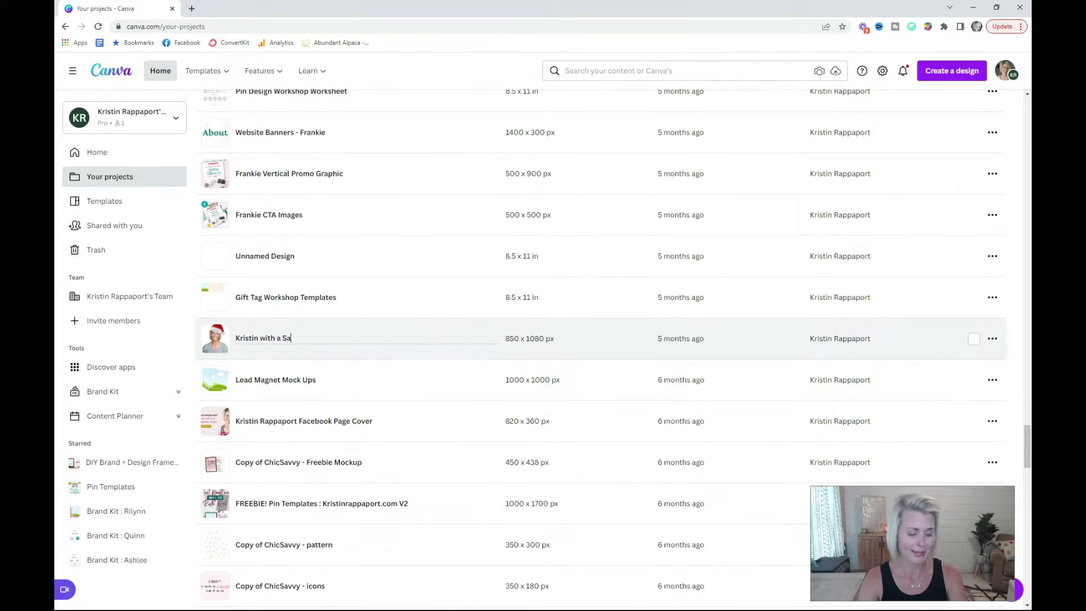
text( hat)
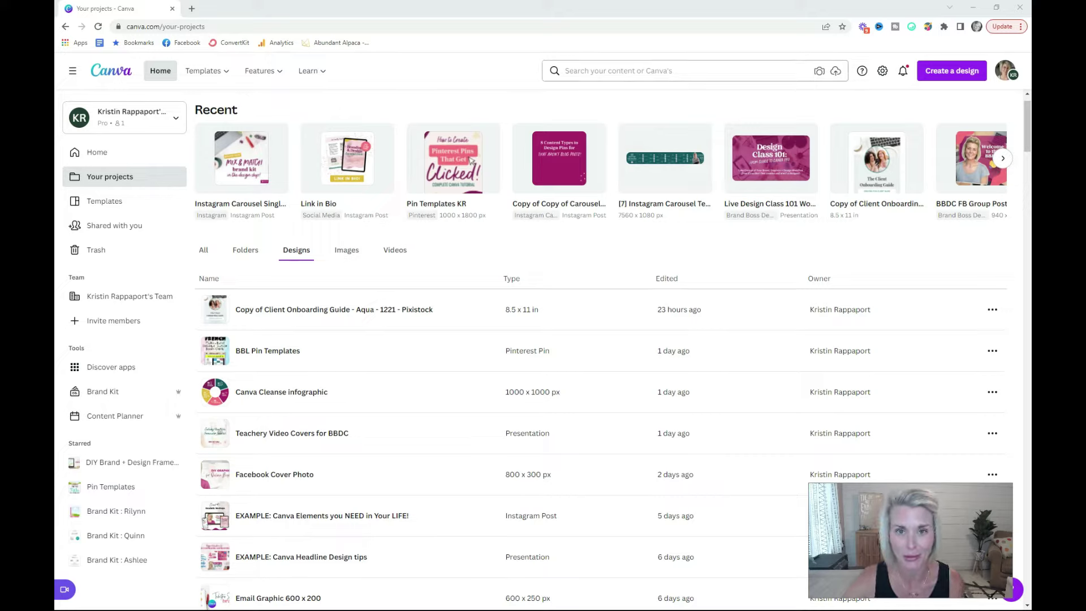
click(345, 251)
scroll(446, 388, down, 10)
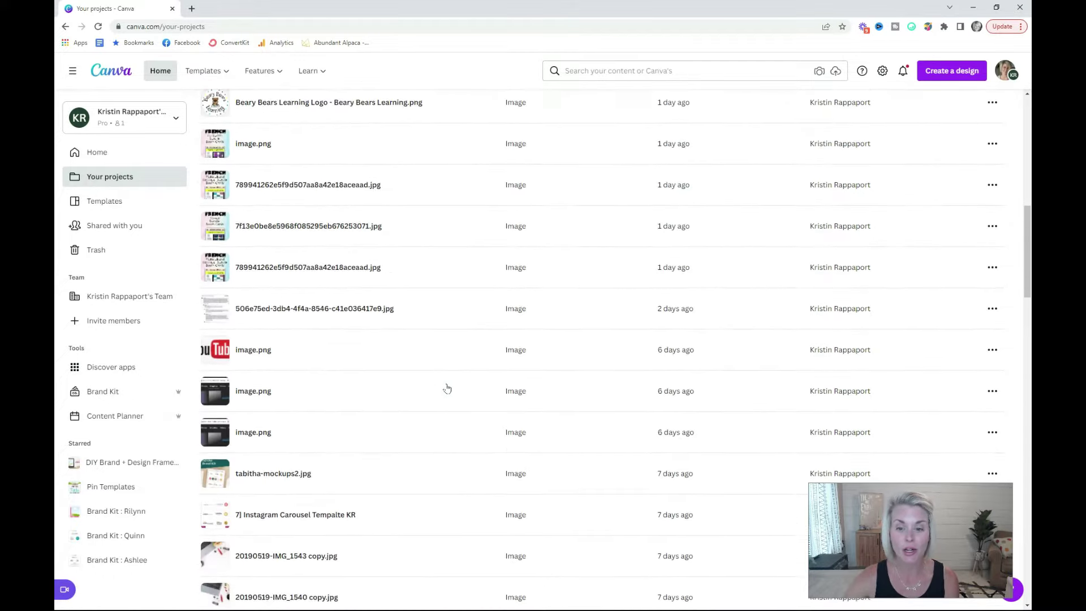
scroll(447, 388, down, 4)
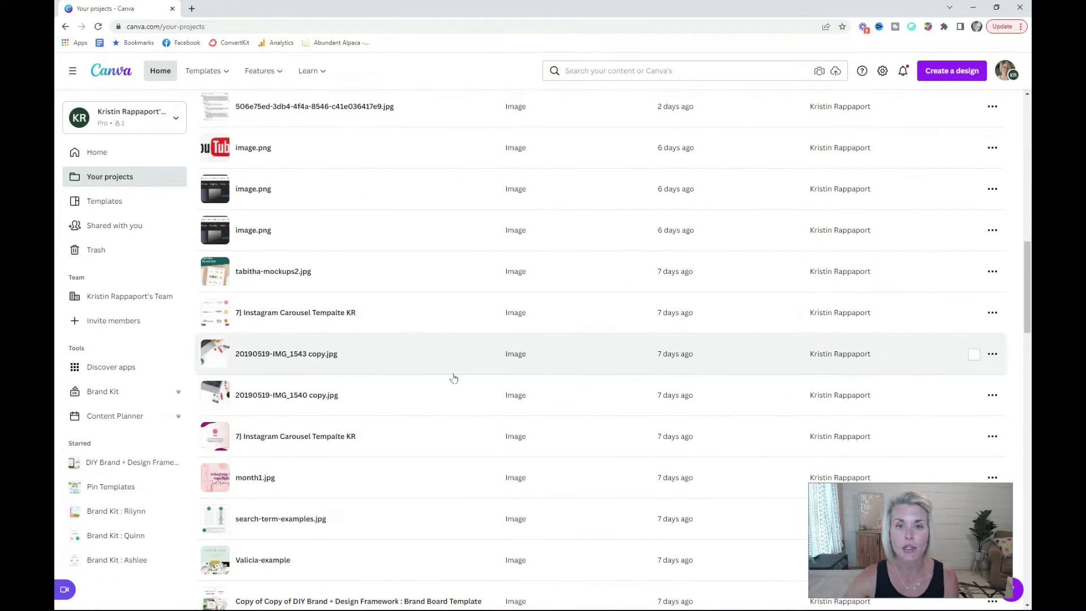
scroll(453, 378, down, 20)
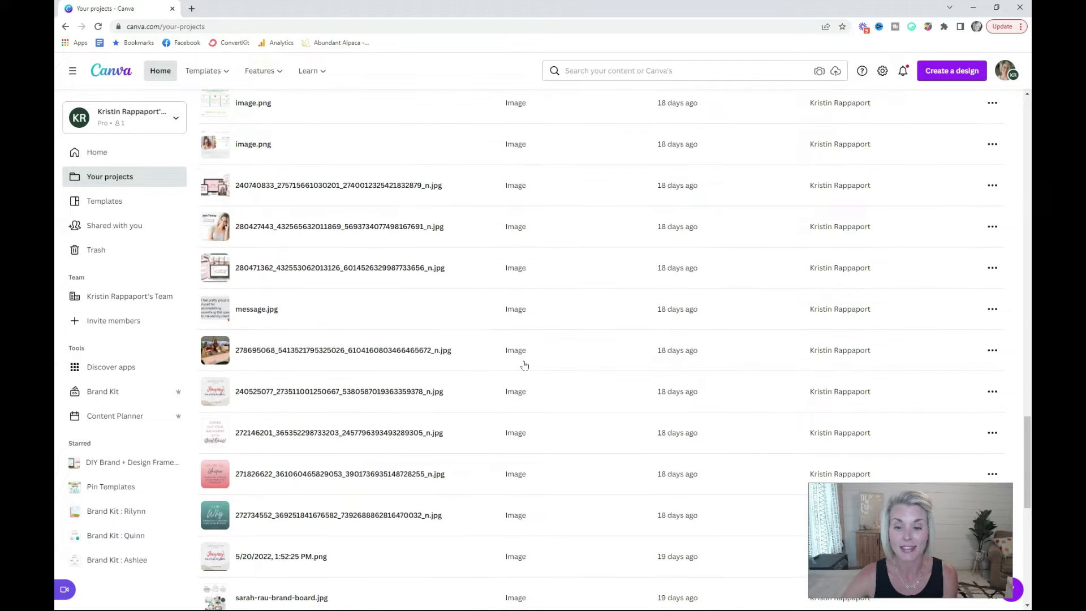
scroll(597, 464, down, 20)
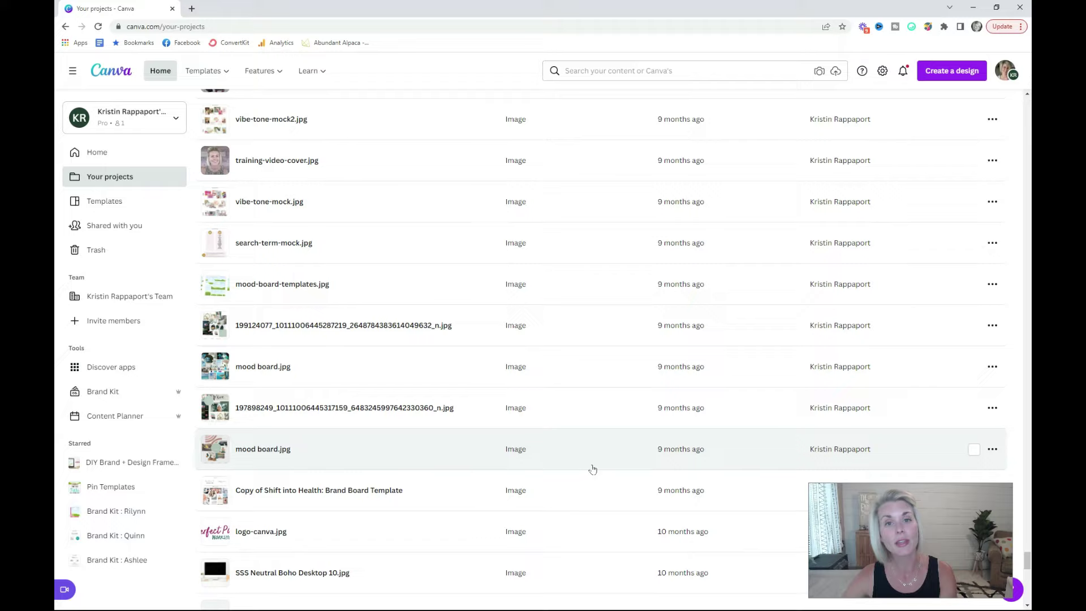
scroll(592, 470, down, 15)
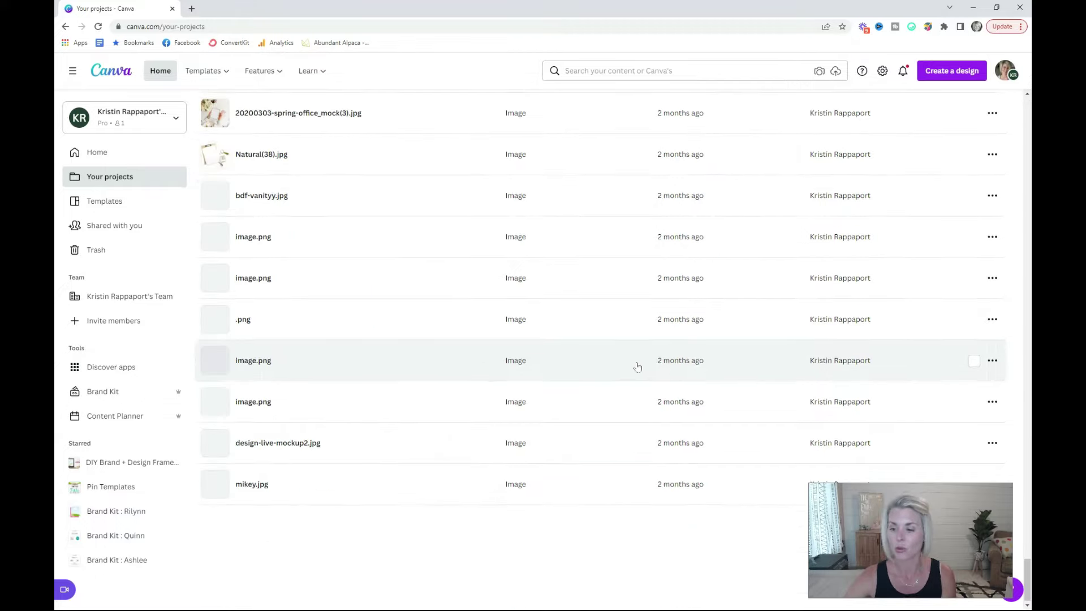
scroll(638, 367, down, 10)
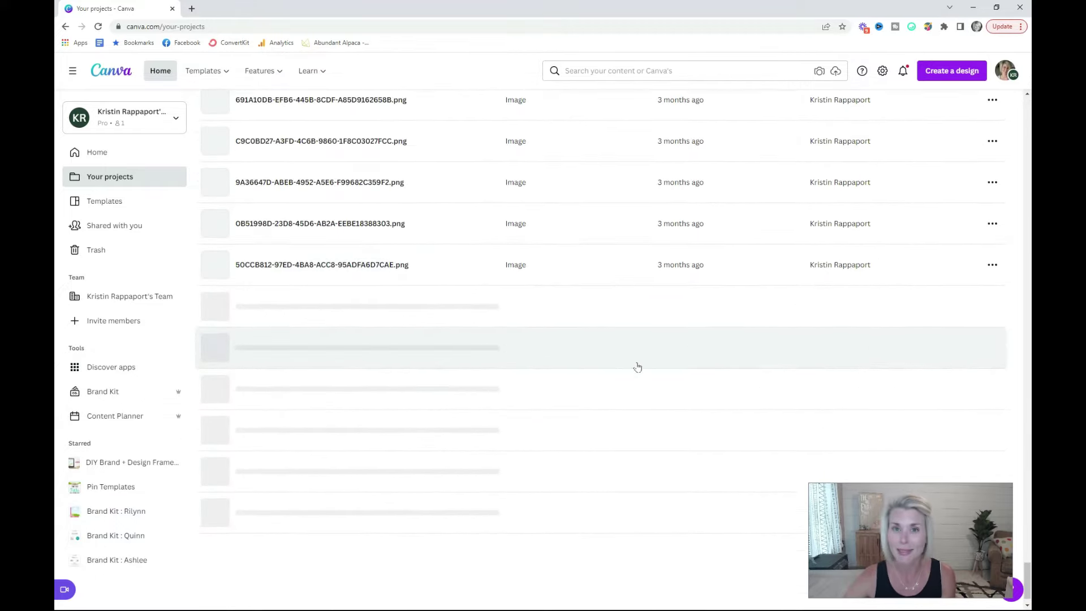
scroll(637, 367, down, 10)
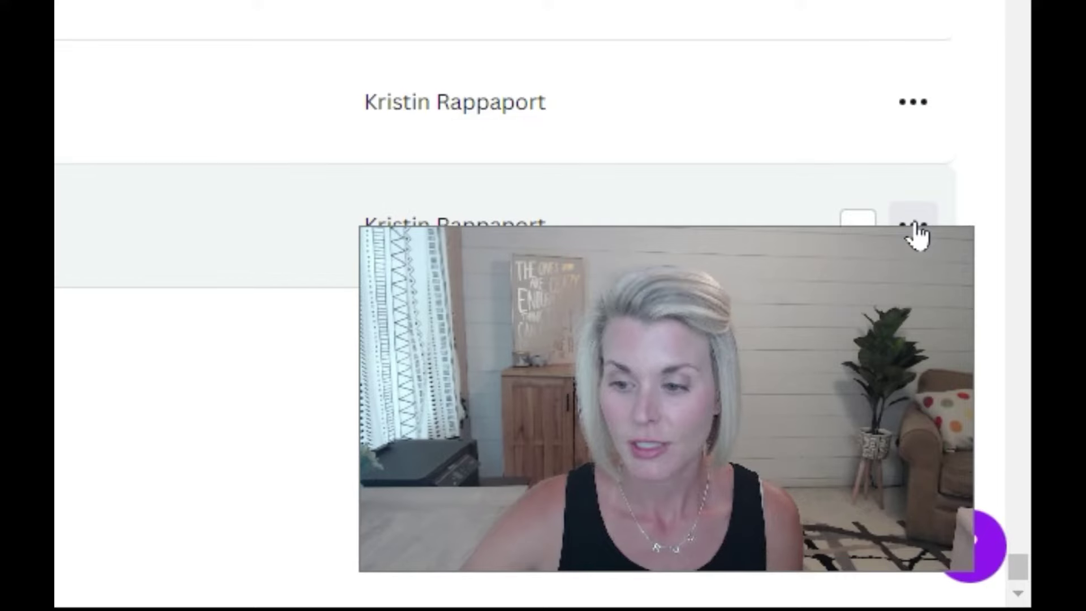
- Open the last 15-percent.svg image's options, then tick 20181210-red(13).jpg for removal
click(992, 482)
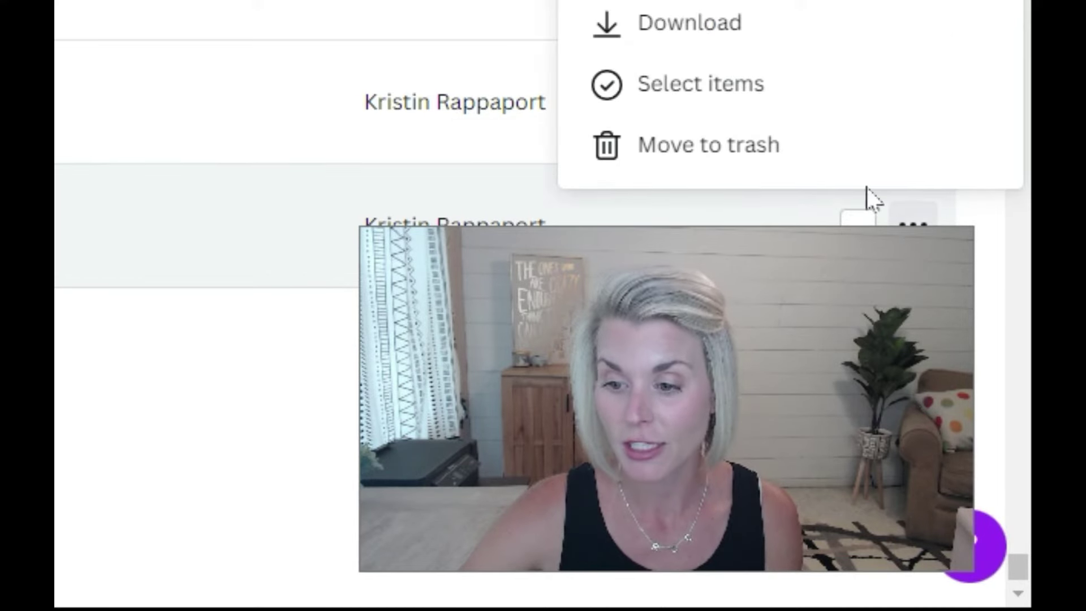
key(Escape)
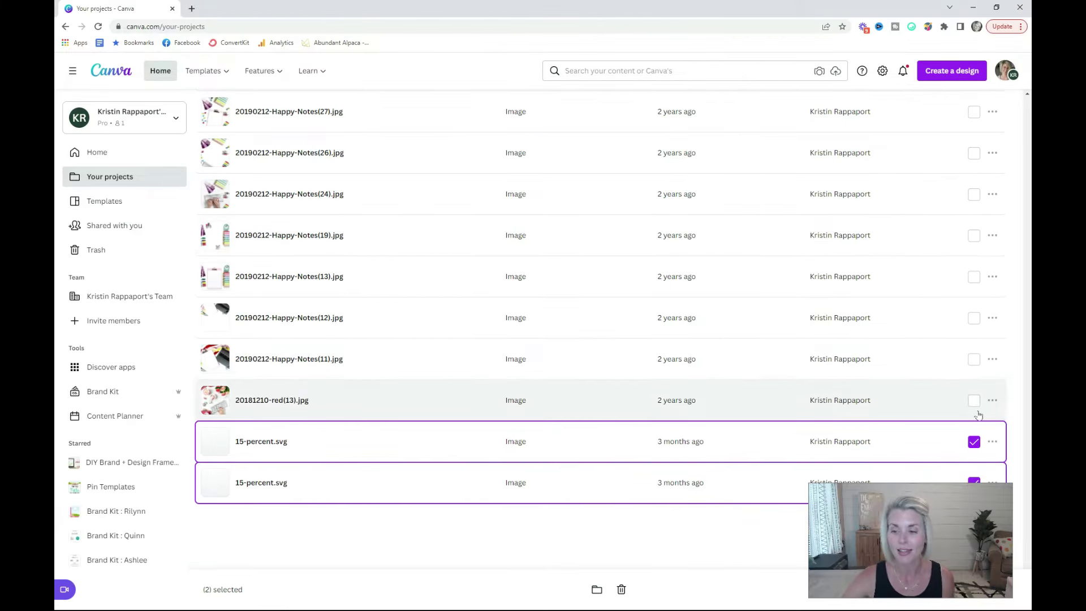
click(974, 401)
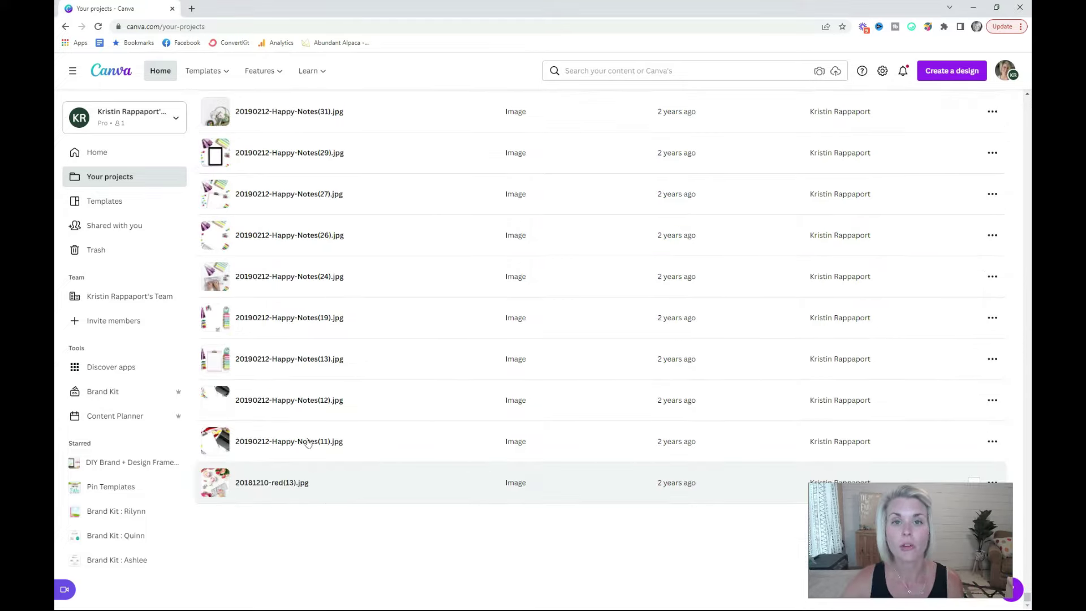
scroll(316, 469, up, 1)
scroll(307, 443, up, 1)
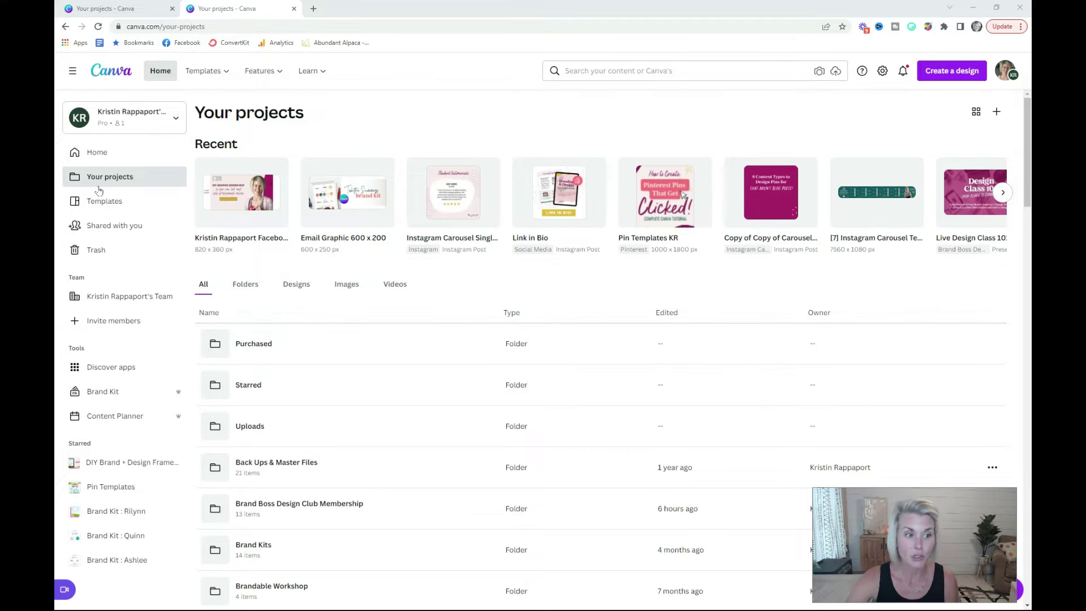
- Create a folder named 'Folder Namer' from the Folders tab and open it
click(248, 288)
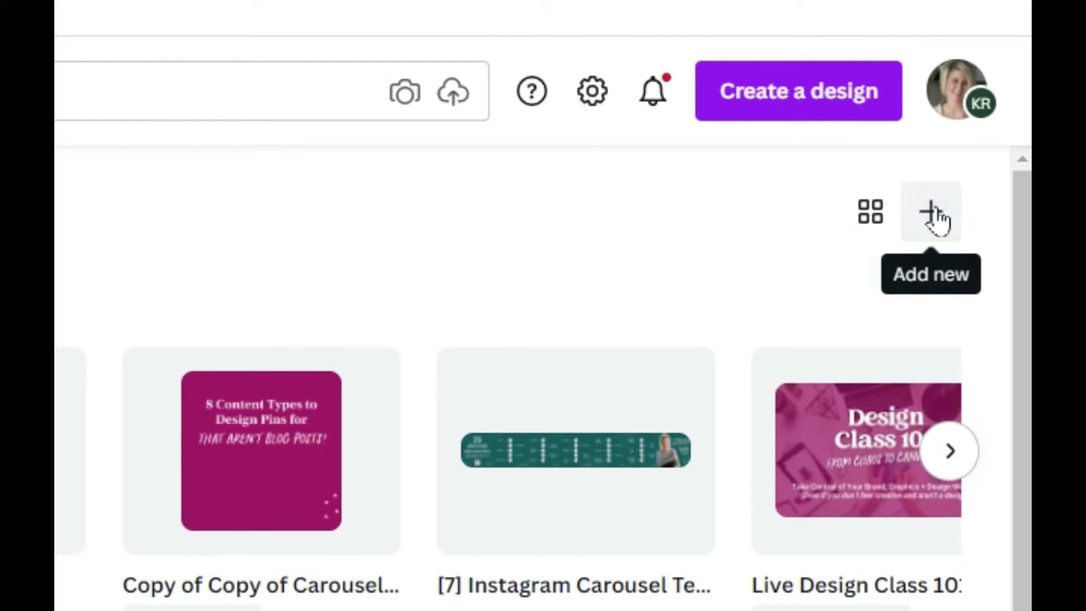
click(997, 111)
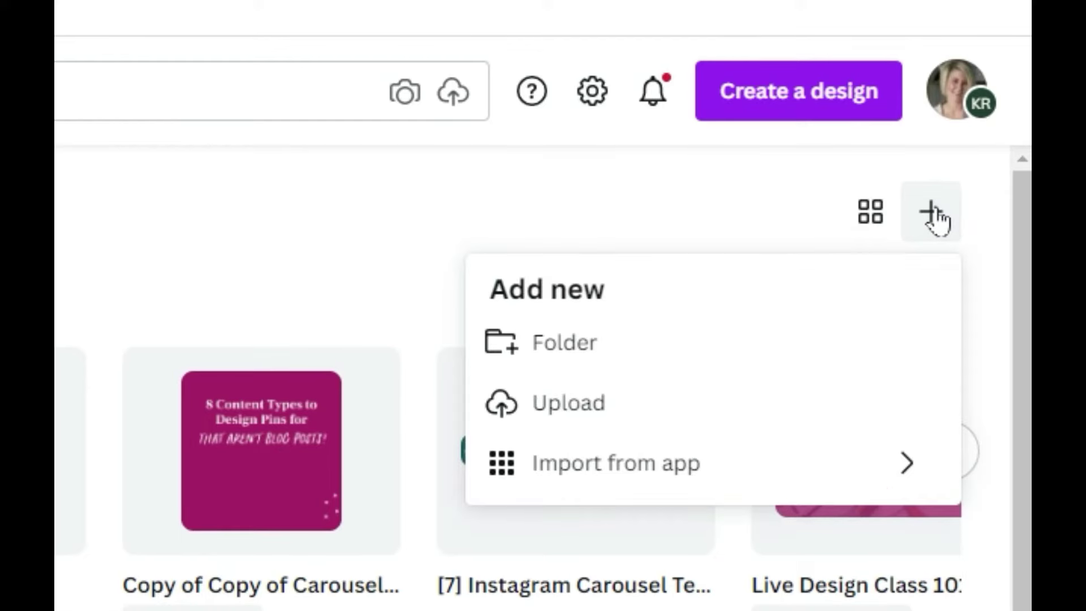
click(549, 362)
text(Folder Namer)
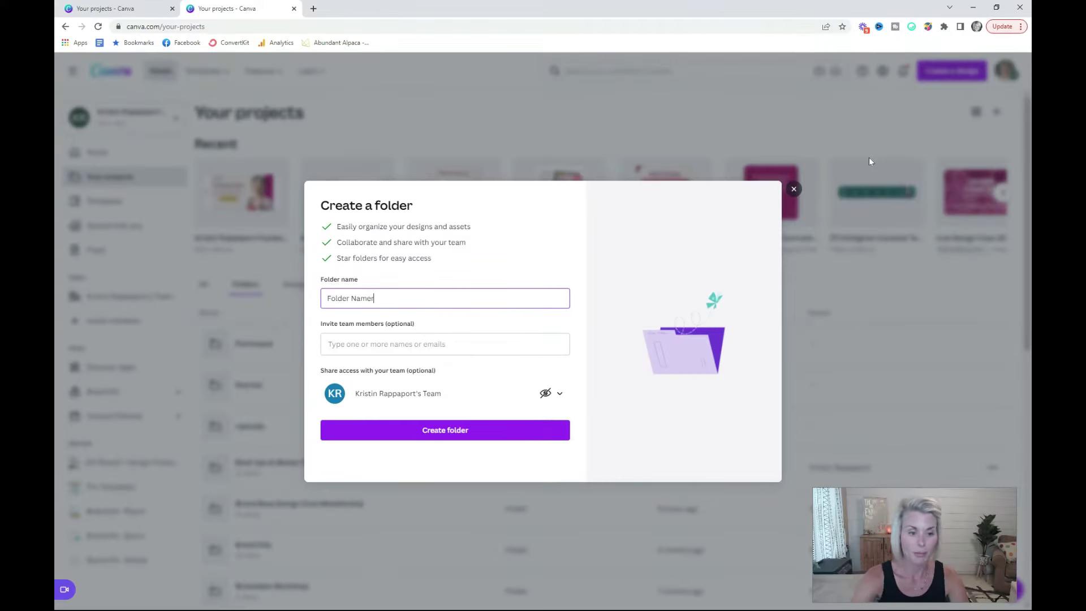
click(471, 435)
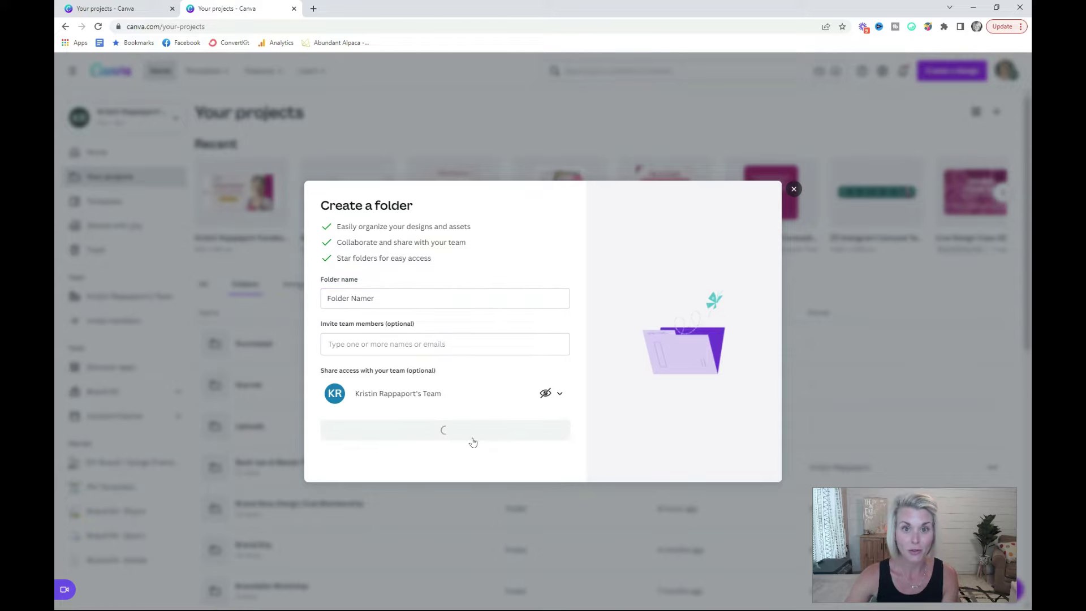
click(590, 73)
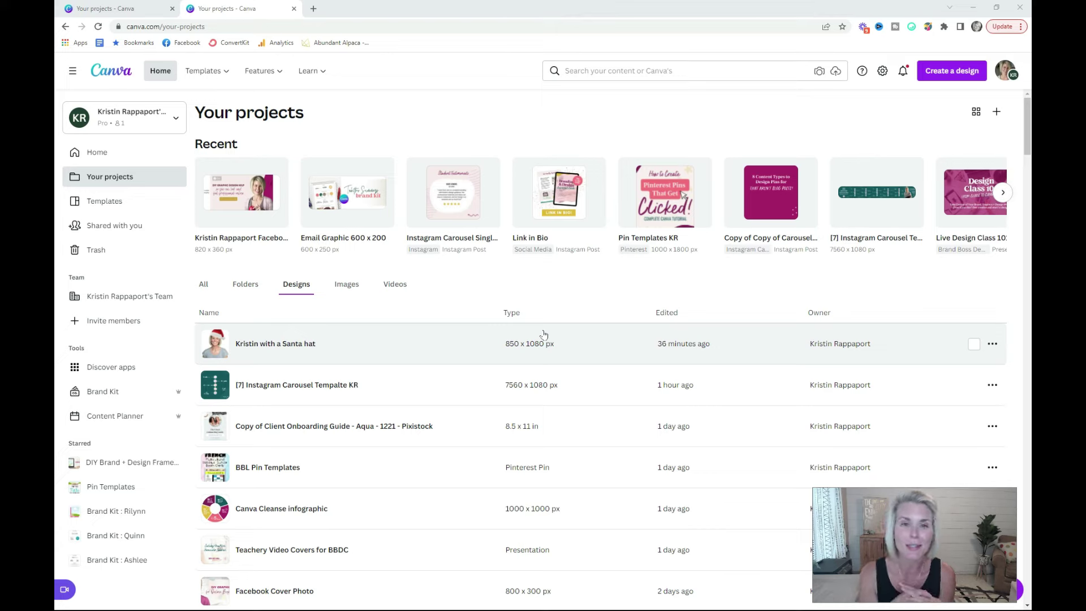
- Use Move to folder to place List Building Templates with CTA in Pinterest List Launch
scroll(544, 334, down, 15)
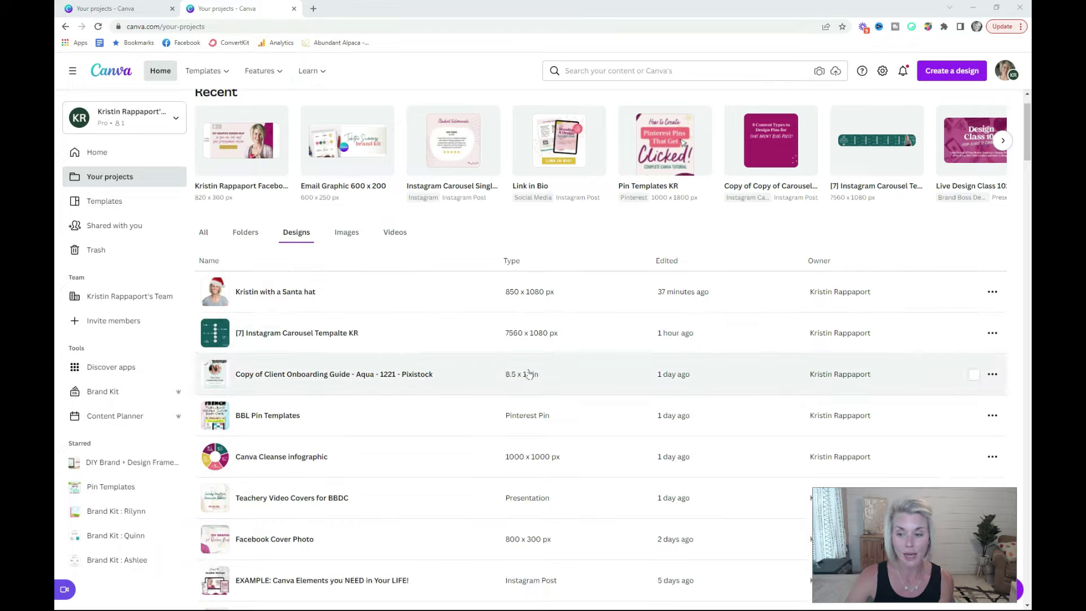
scroll(532, 407, down, 10)
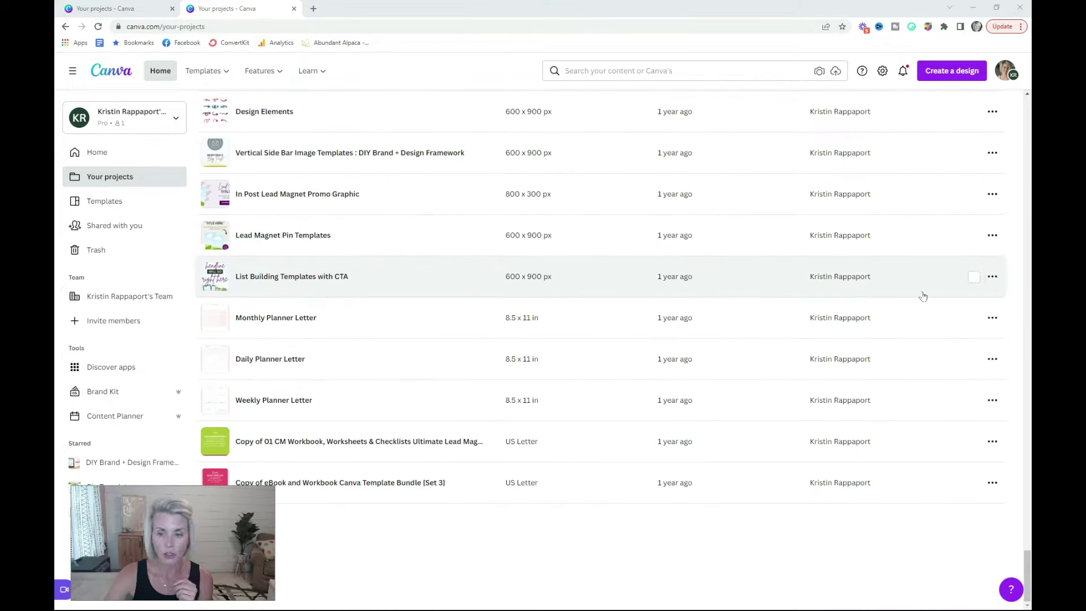
click(993, 278)
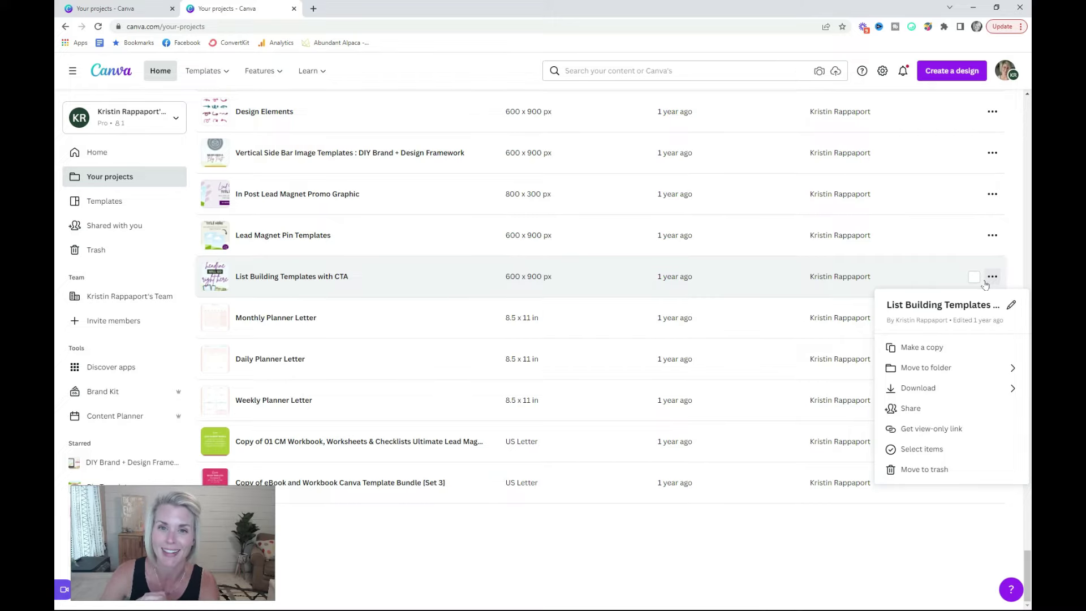
click(992, 278)
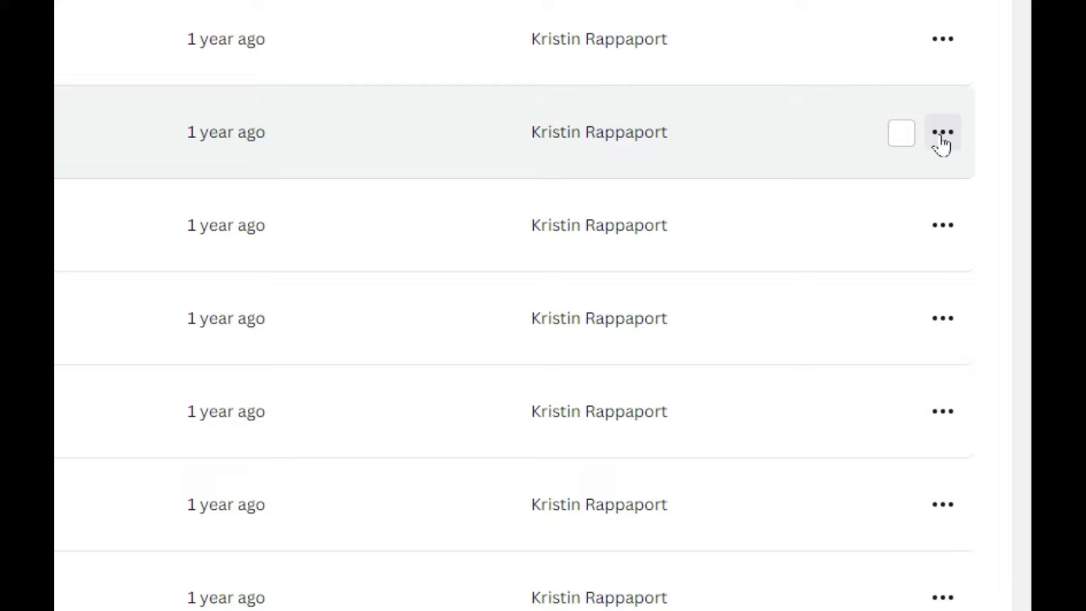
click(940, 136)
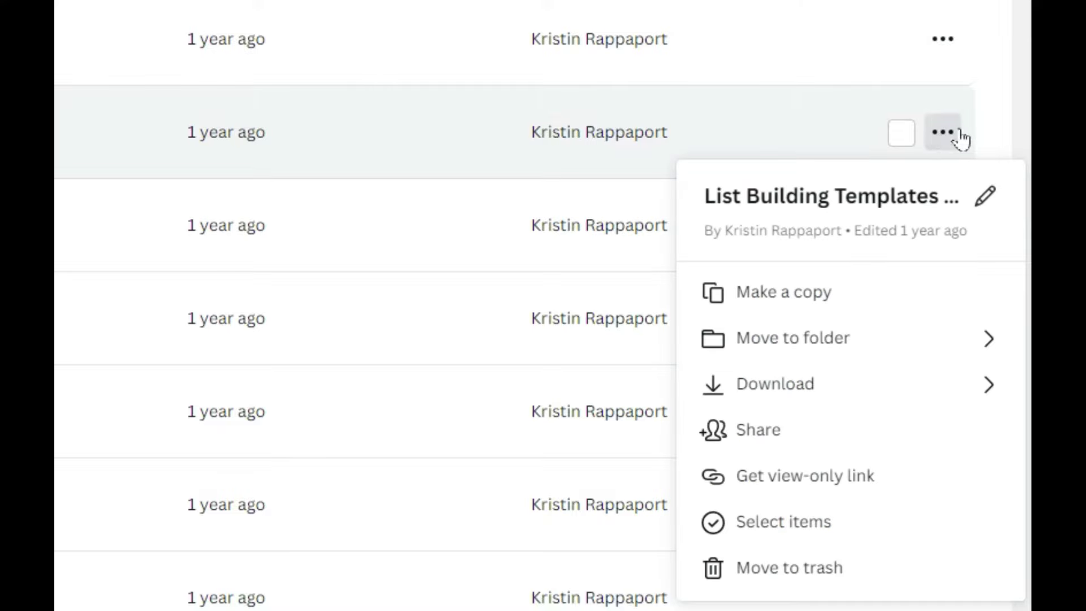
click(782, 347)
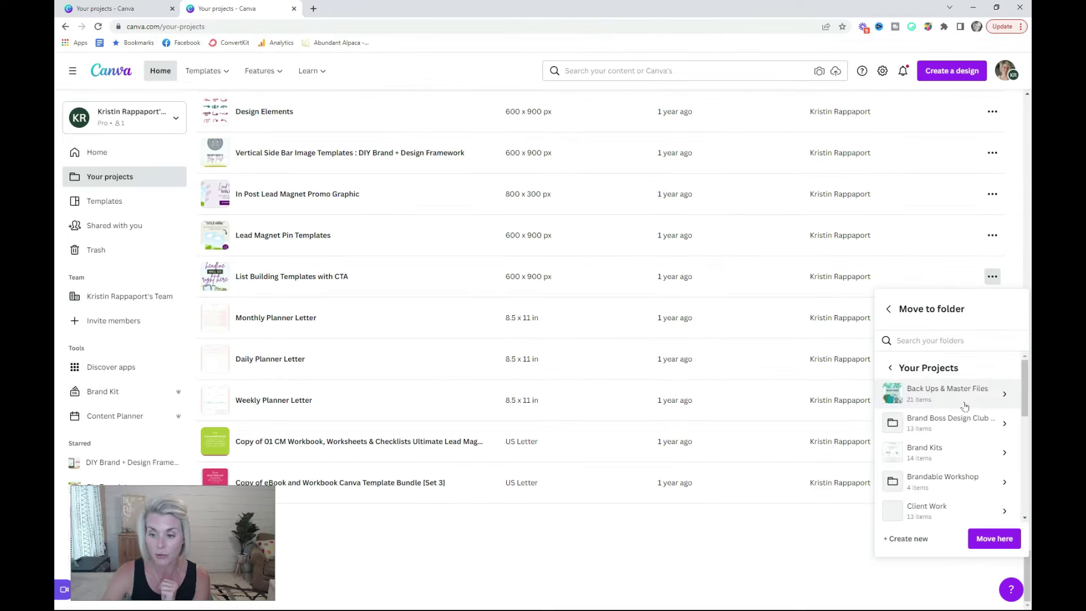
scroll(964, 406, down, 5)
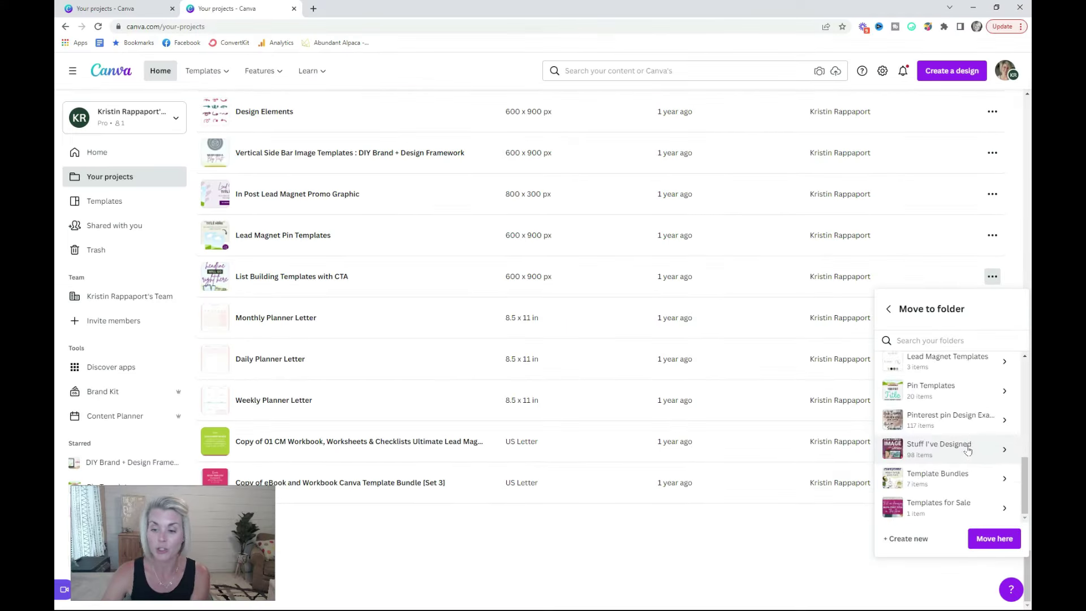
click(967, 444)
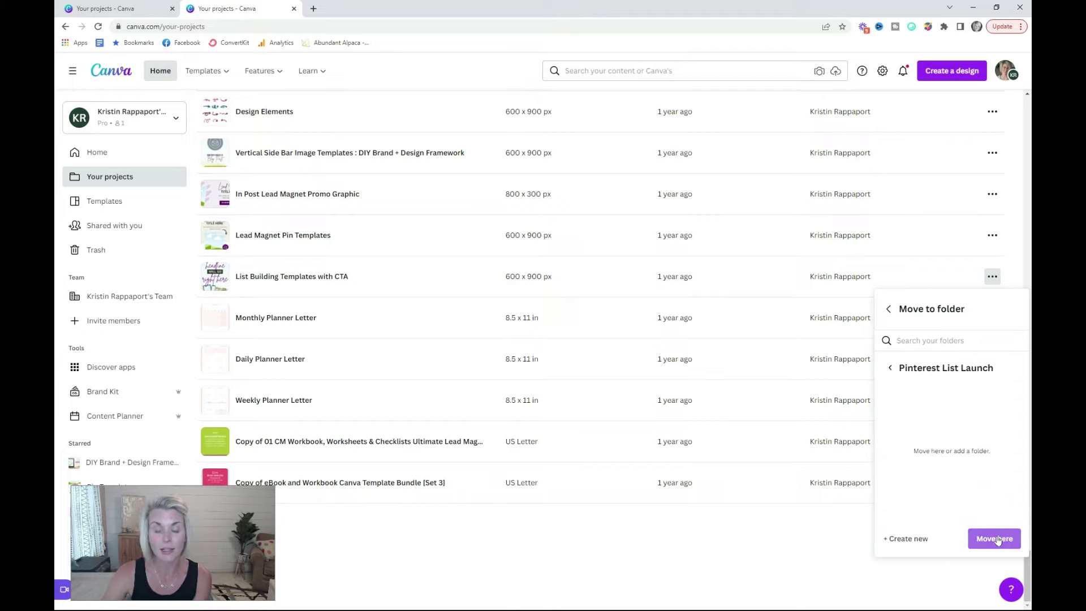
click(996, 539)
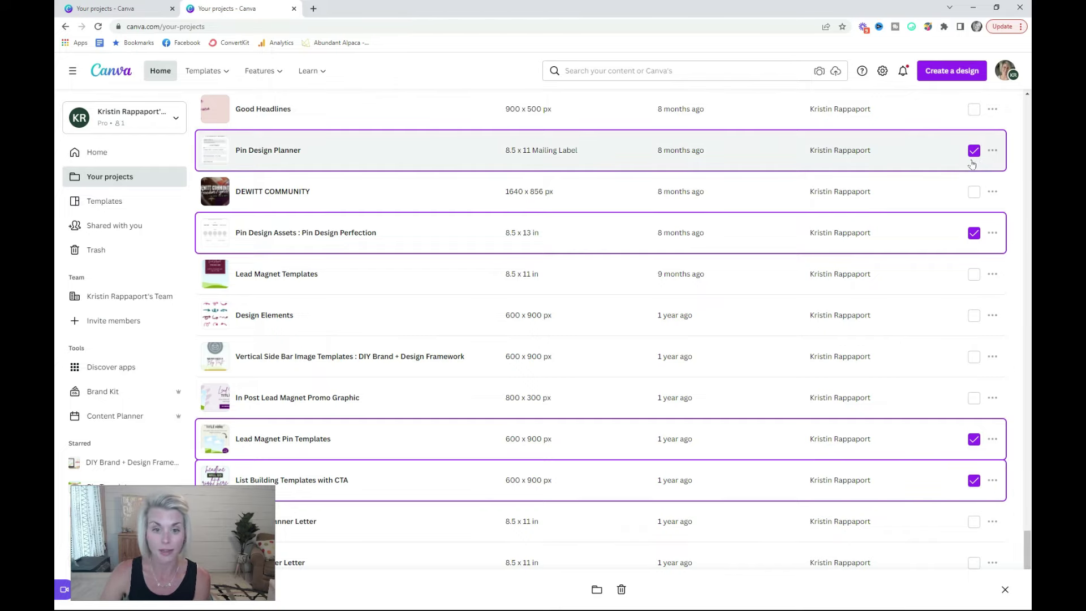
- Move the ticked Lead Magnet Pin Templates and List Building Templates with CTA into the chosen folder
scroll(968, 165, up, 3)
scroll(792, 367, down, 6)
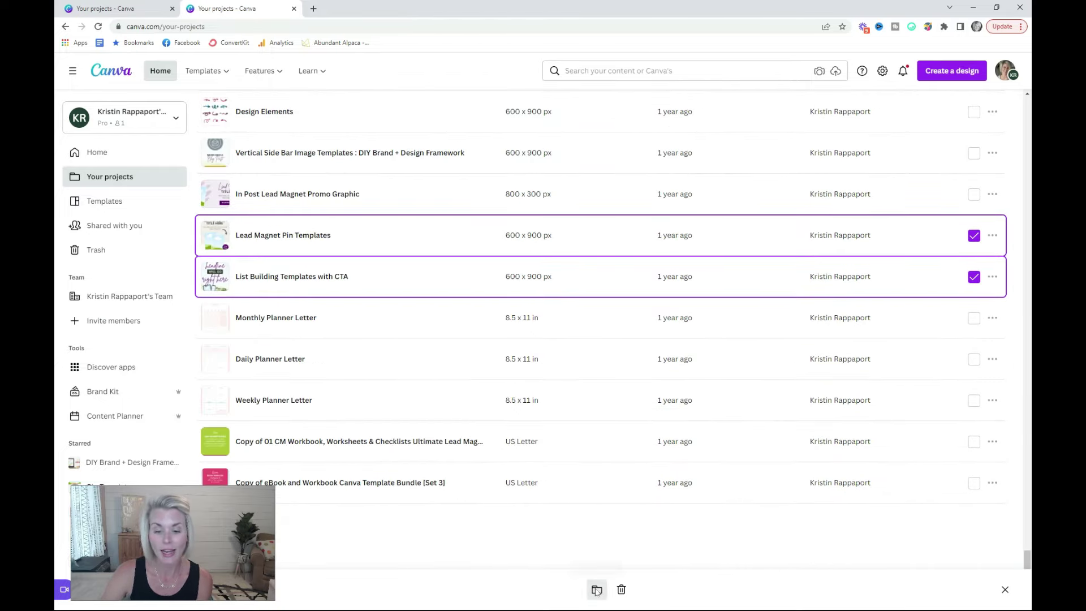
click(596, 590)
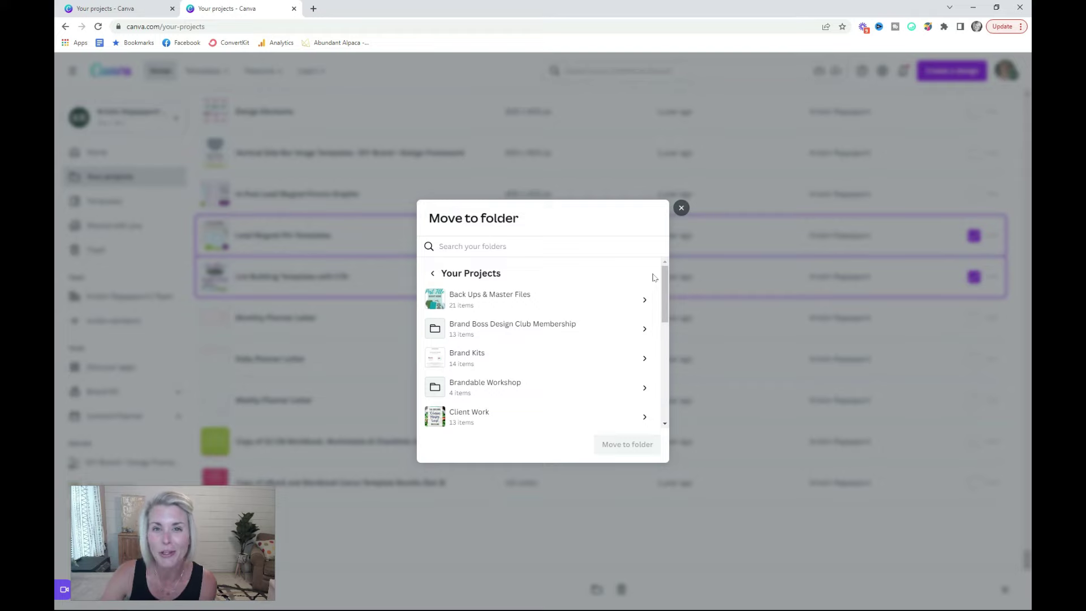
click(622, 328)
click(622, 444)
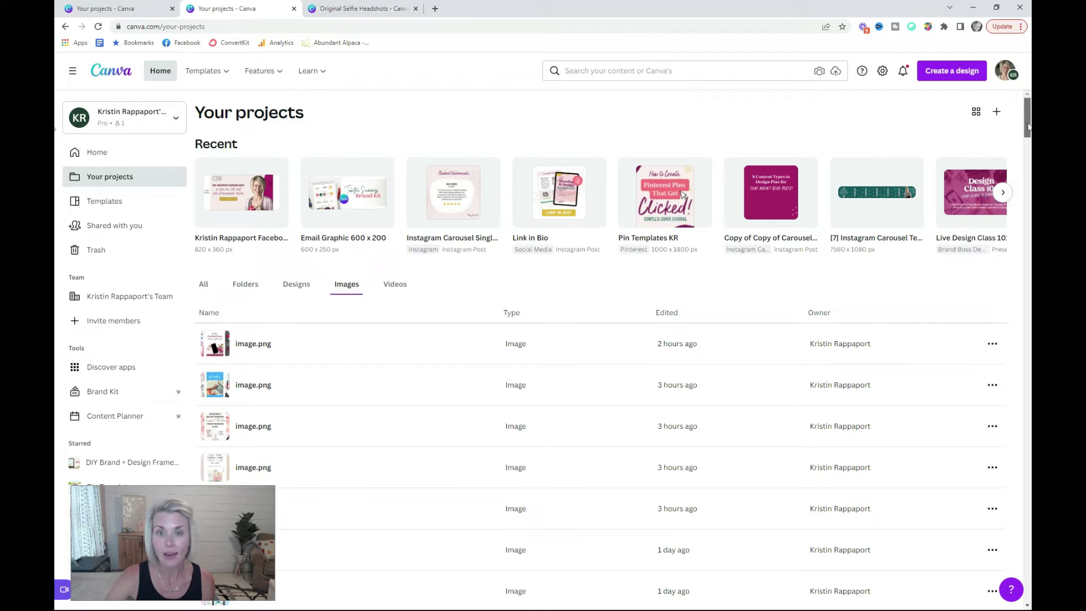
- Tick the 4/14/2022 headshot images from 11:54:31, 11:32:49 and 11:32:37 AM
drag(1027, 117, 1027, 538)
scroll(444, 405, down, 5)
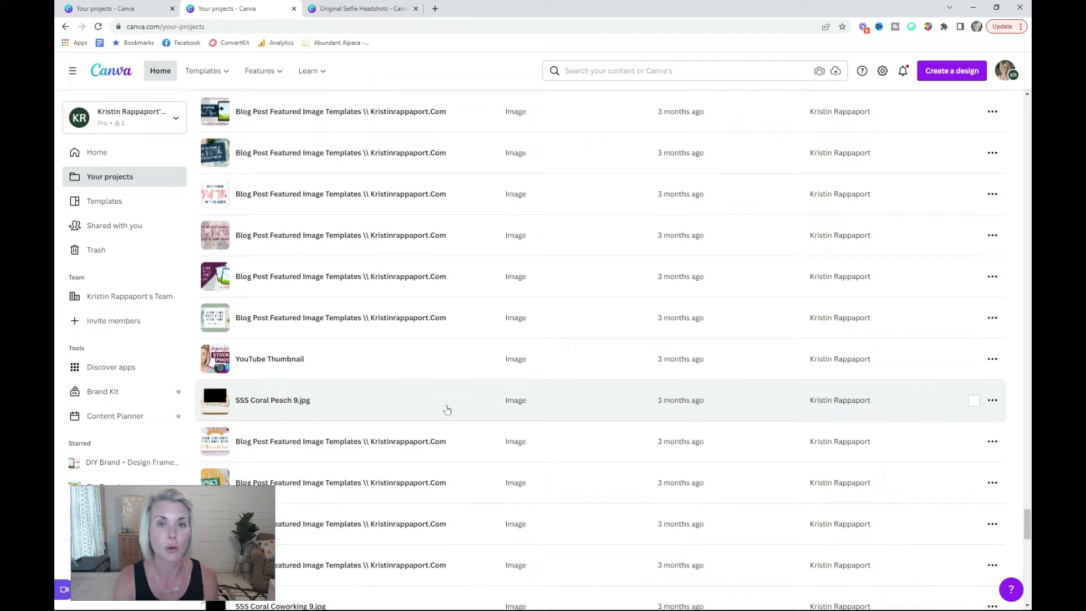
scroll(447, 409, up, 5)
click(973, 180)
click(973, 221)
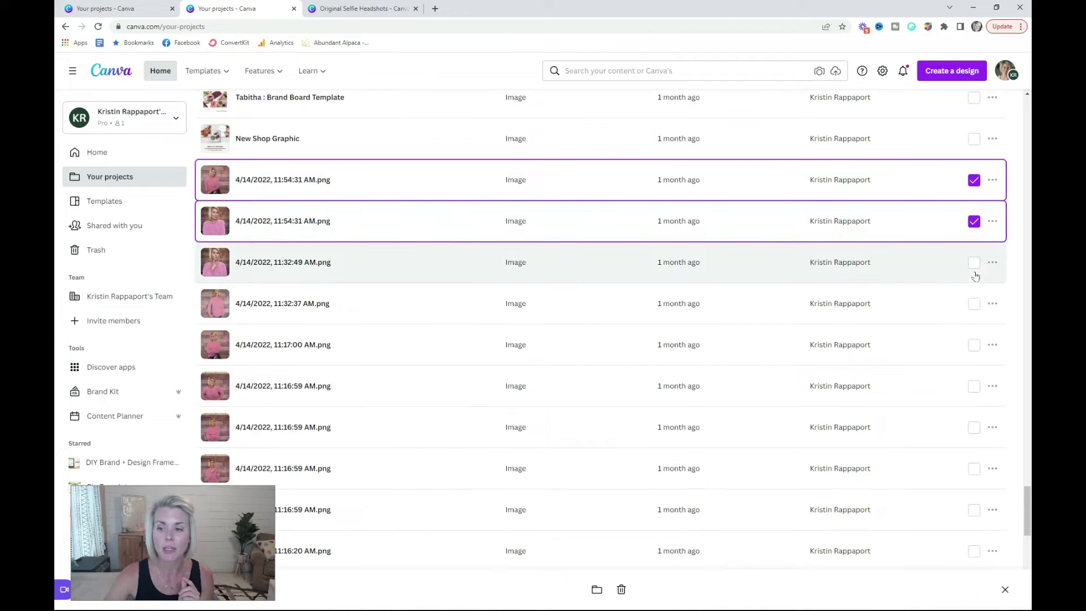
click(973, 262)
click(974, 303)
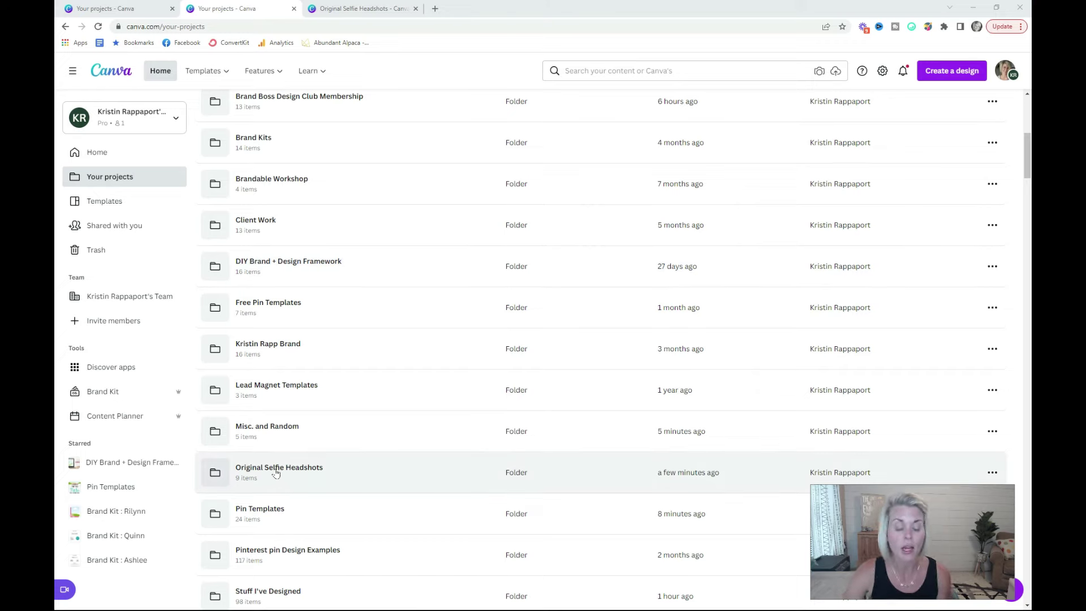
- Move the 9-item Original Selfie Headshots folder into the personal brand folder, where it appears at the top
drag(279, 476, 296, 353)
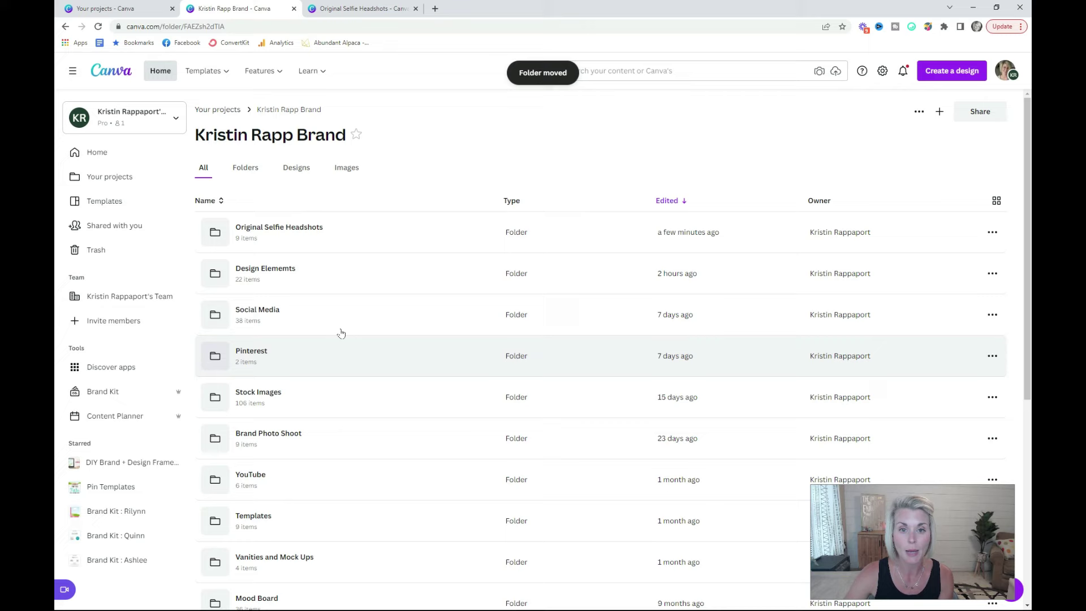